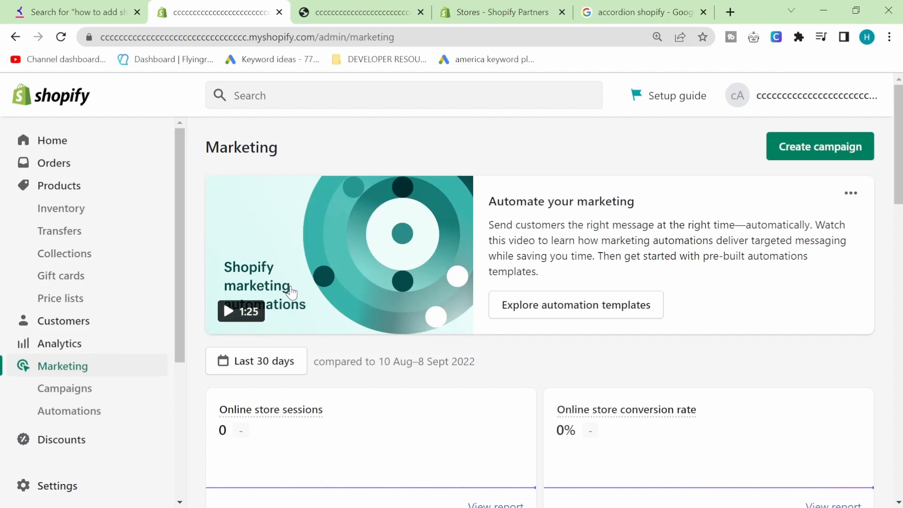
Return from Marketing to the store's Home dashboard via the sidebar.
click(66, 137)
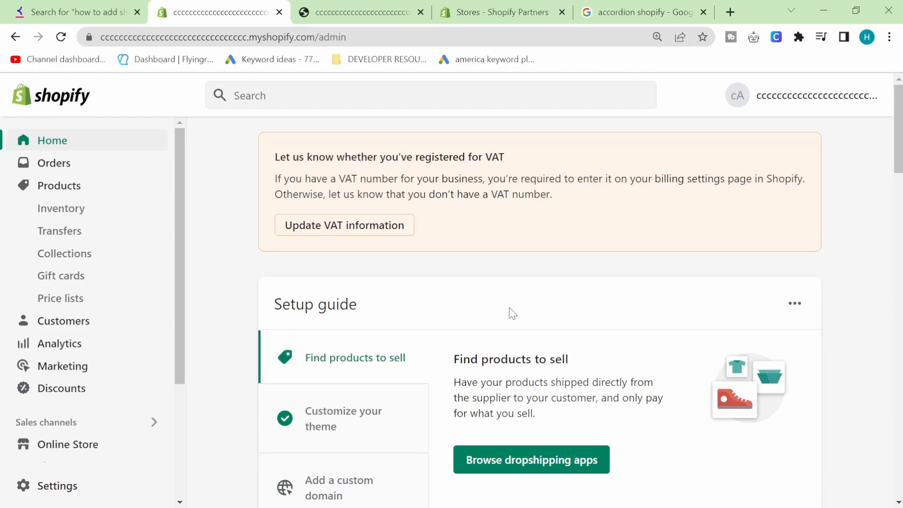
Go to Discounts and start a new discount to show the discount type choices.
click(78, 388)
scroll(380, 310, down, 2)
scroll(378, 305, up, 1)
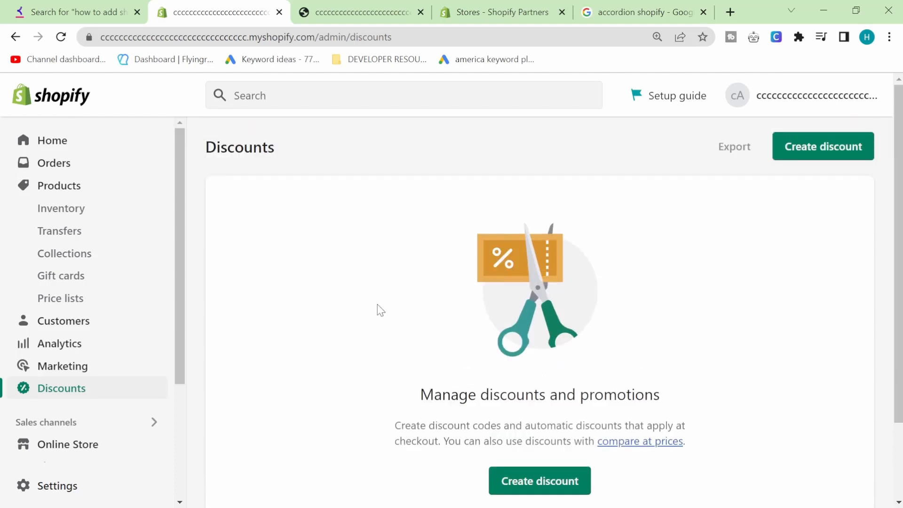
scroll(416, 307, down, 1)
click(548, 412)
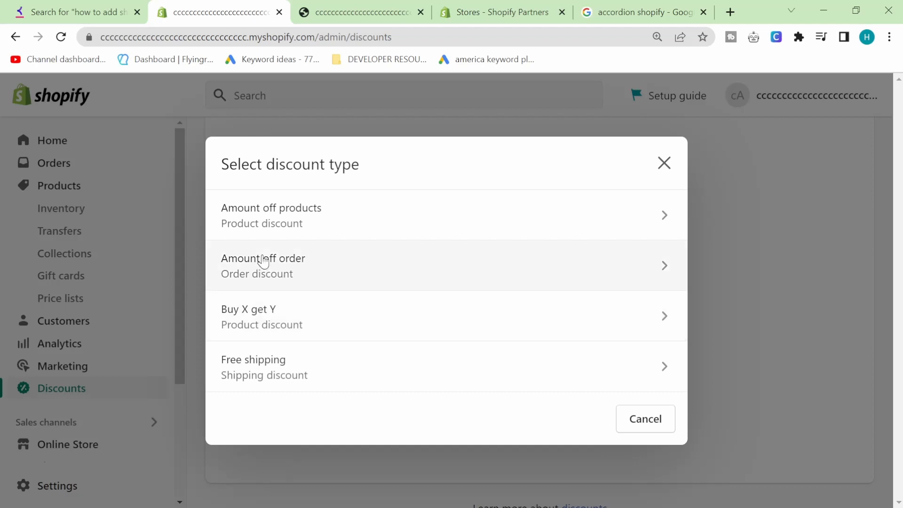
Start an Amount off products discount using a generated discount code, not automatic.
click(369, 235)
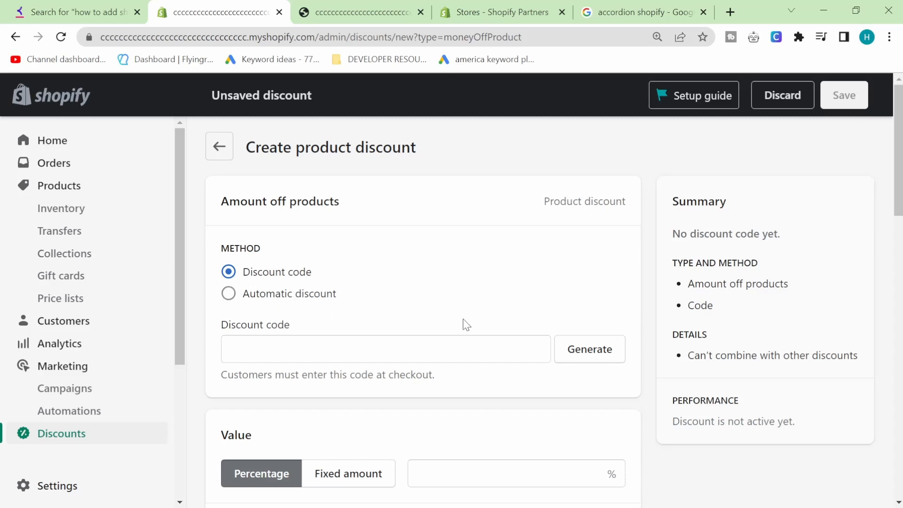
click(278, 301)
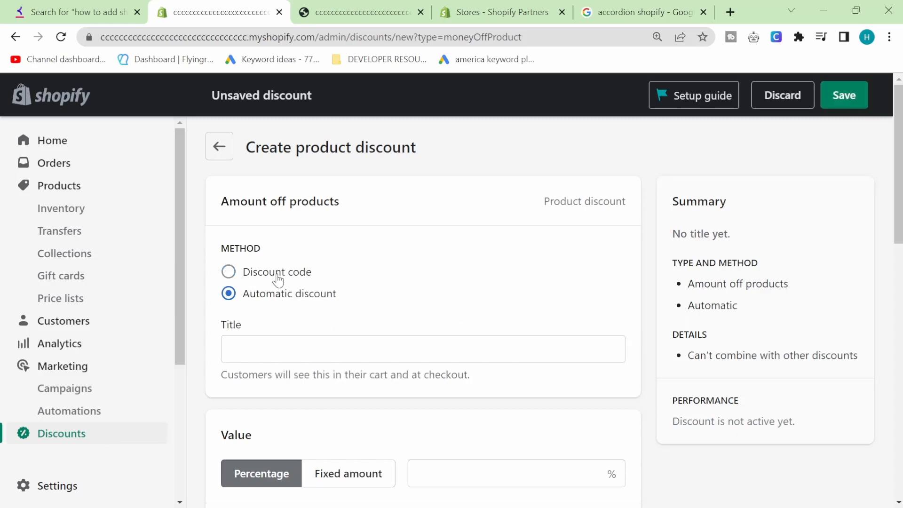
click(278, 280)
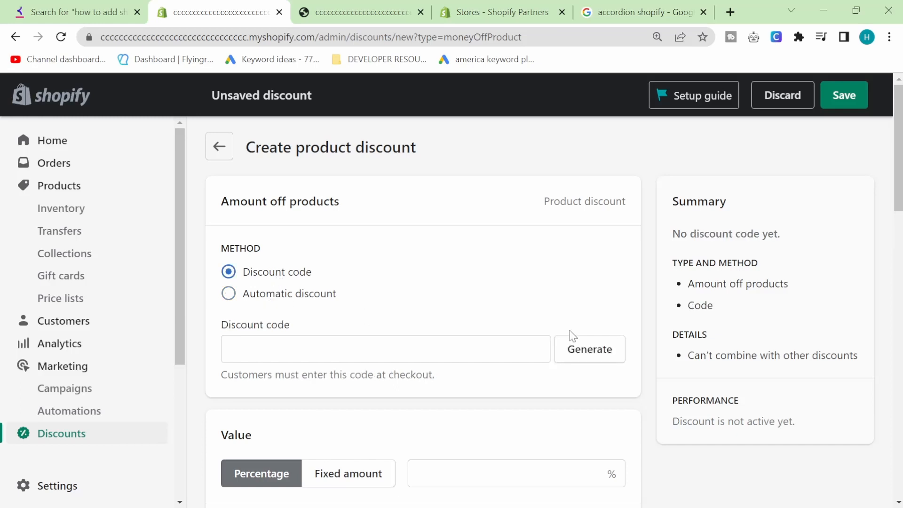
click(590, 357)
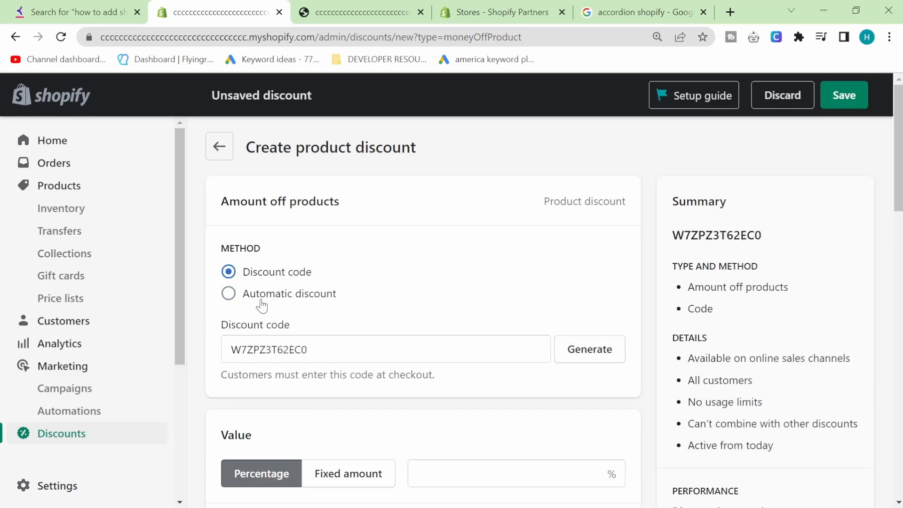
double_click(259, 352)
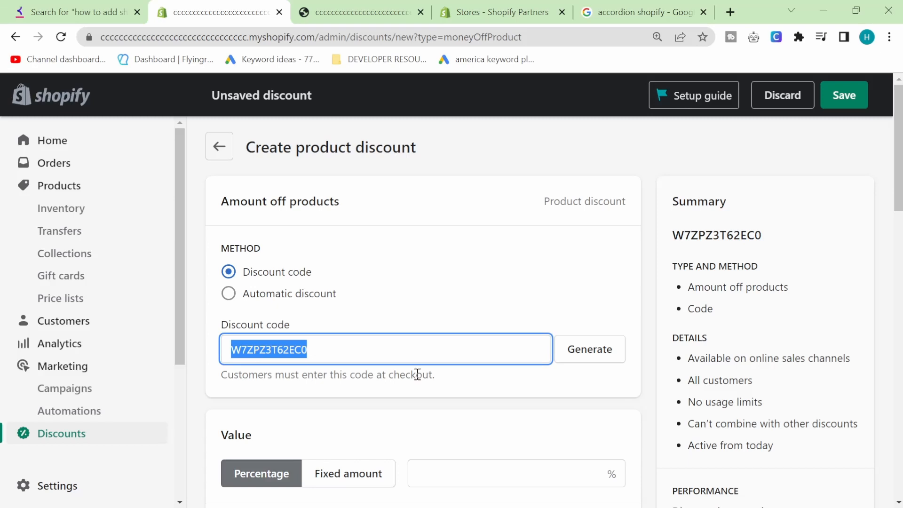
scroll(417, 373, down, 3)
scroll(417, 373, up, 3)
scroll(349, 343, down, 1)
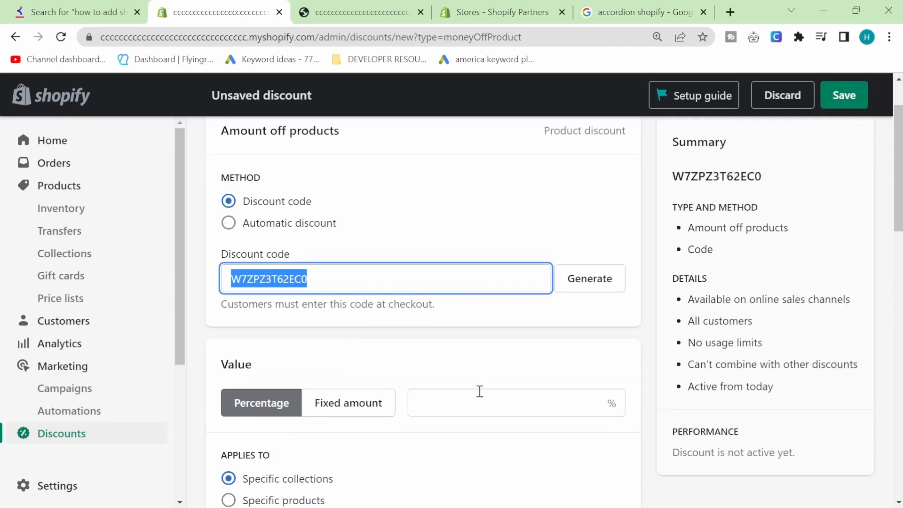
Set the percentage to 10 and replace the code with WELCOME10.
click(479, 391)
text(10)
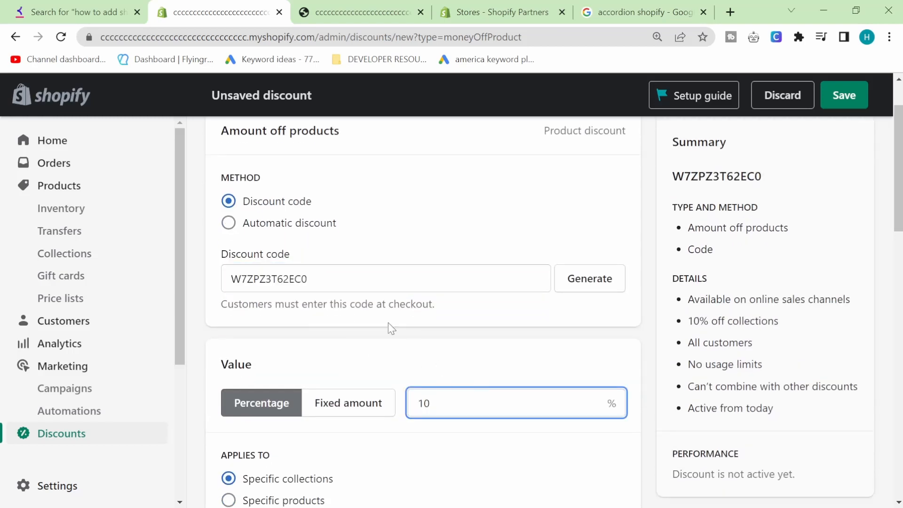
click(315, 283)
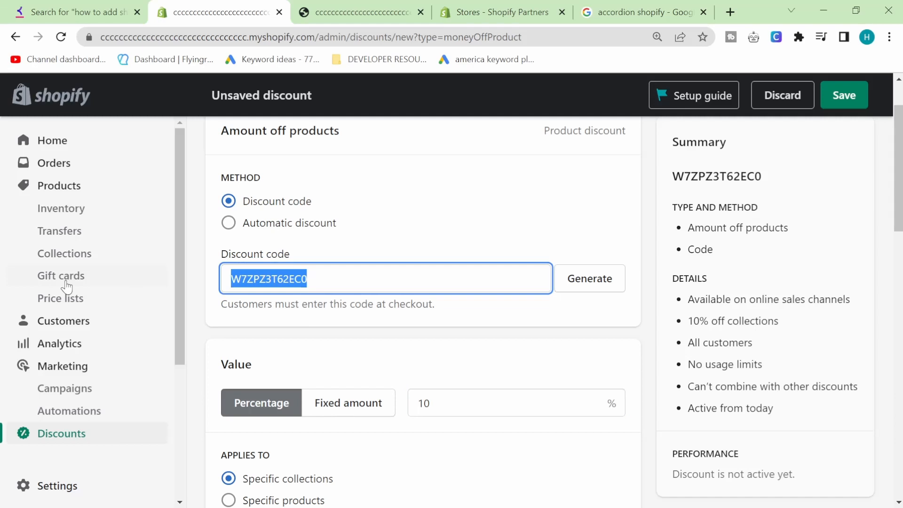
text(WELCOME10)
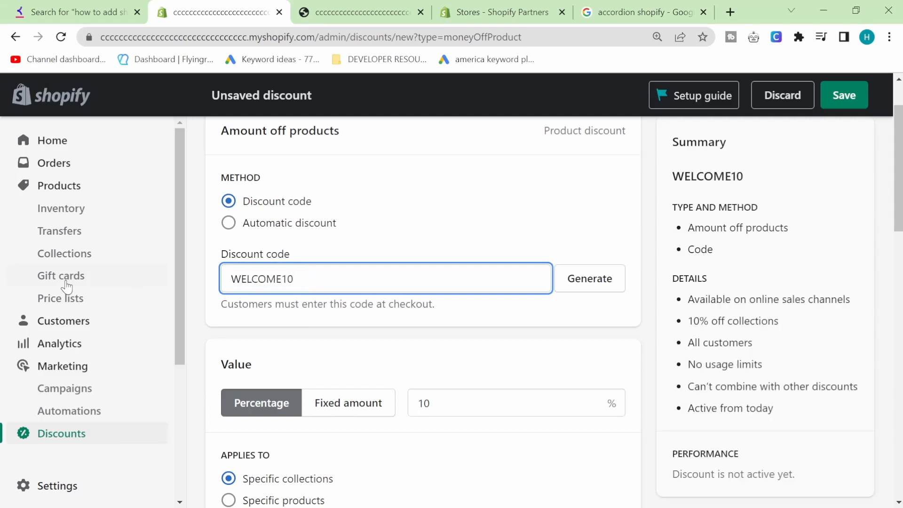
scroll(478, 377, down, 3)
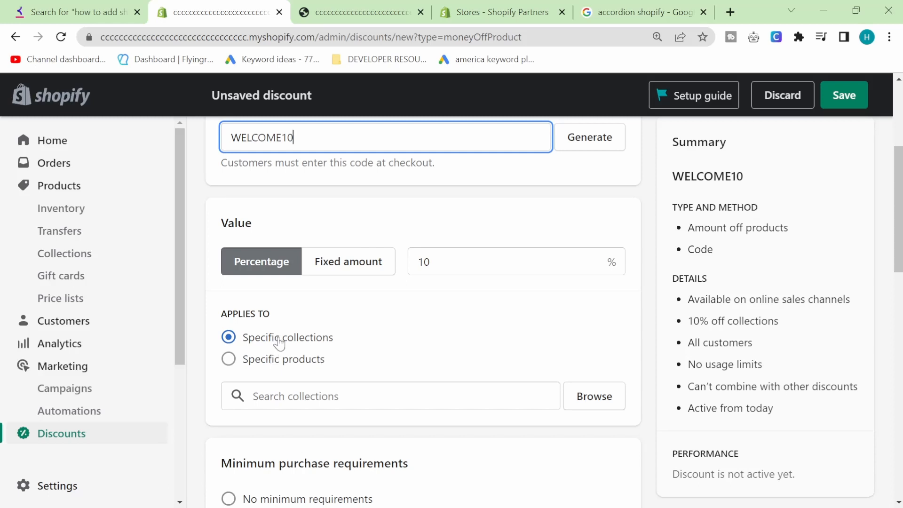
Apply the discount to the specific product Example Hat in Grey.
click(273, 365)
click(283, 342)
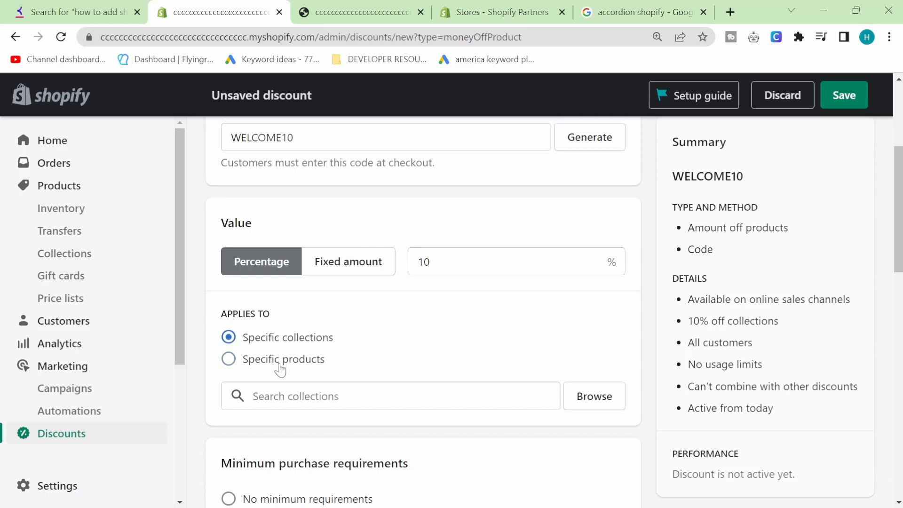
click(279, 365)
click(334, 395)
click(580, 396)
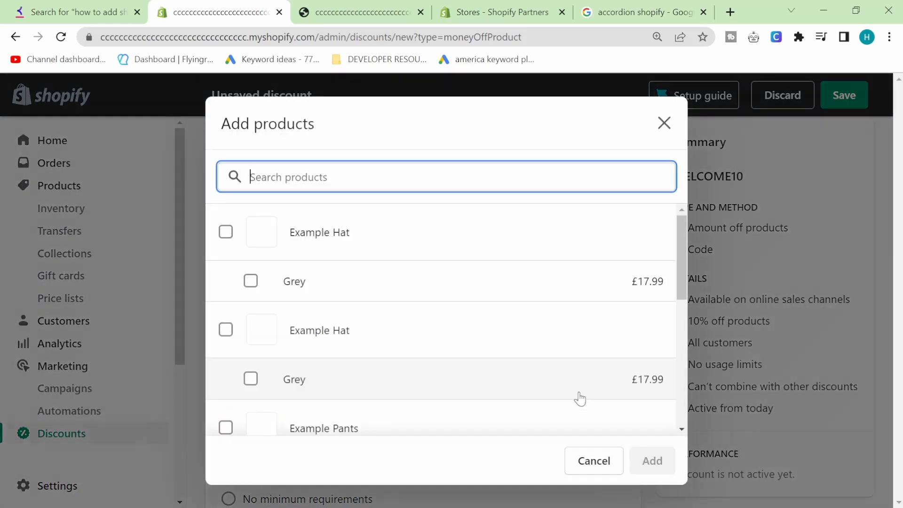
click(226, 233)
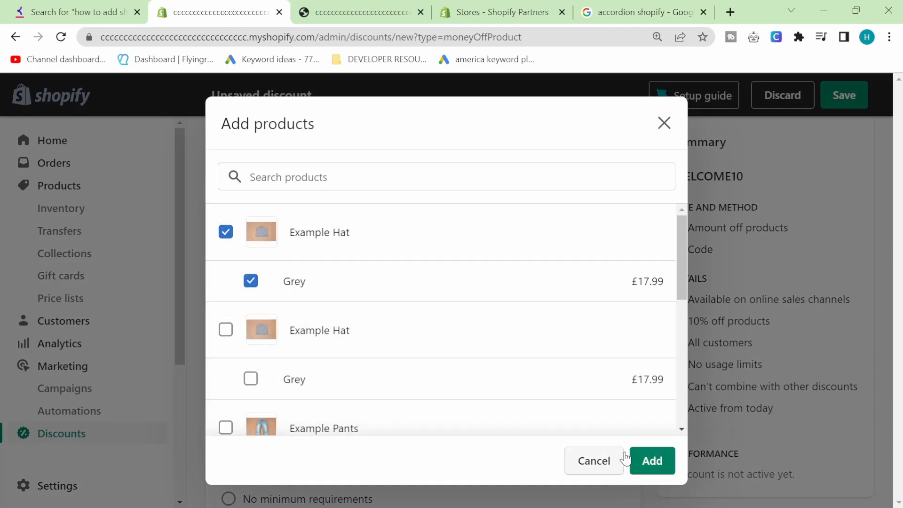
click(655, 462)
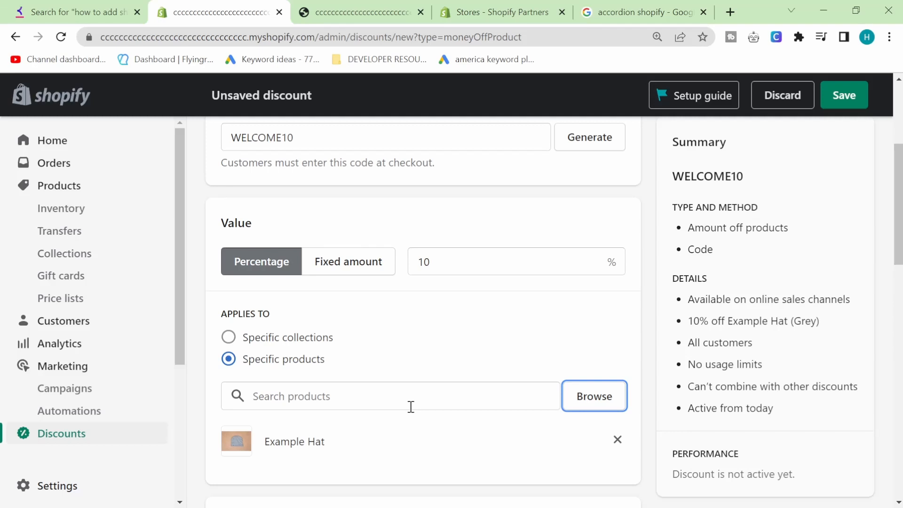
scroll(411, 407, up, 1)
scroll(411, 408, down, 1)
scroll(550, 300, up, 1)
scroll(549, 300, up, 1)
scroll(628, 188, up, 1)
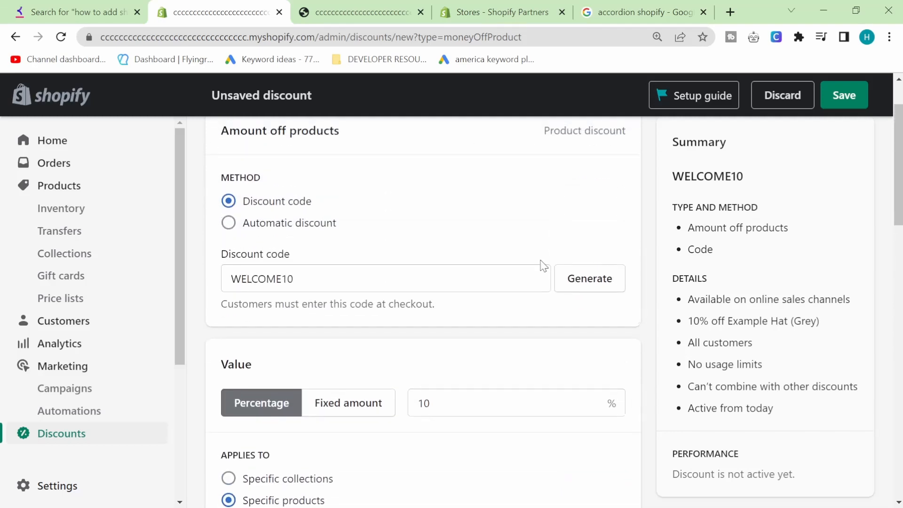
scroll(359, 272, up, 1)
scroll(362, 270, down, 2)
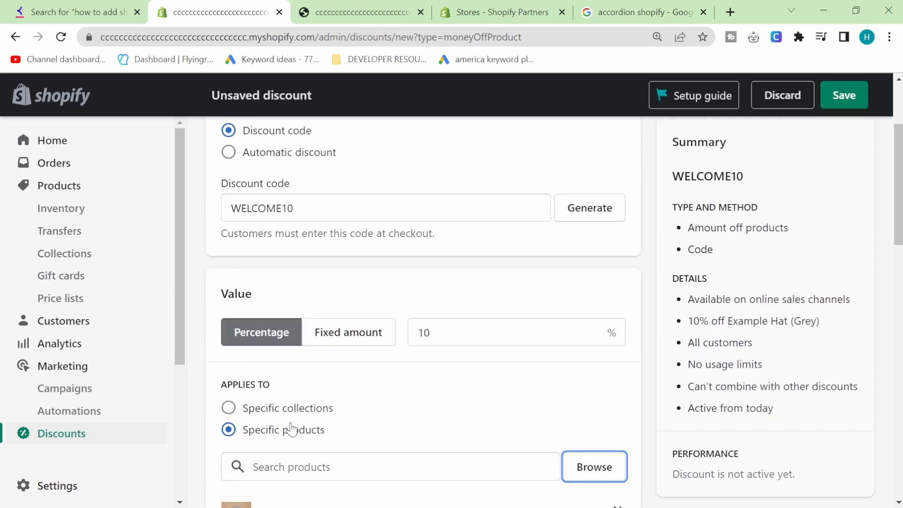
Switch to specific collections and add the Home page collection instead.
click(316, 408)
click(582, 465)
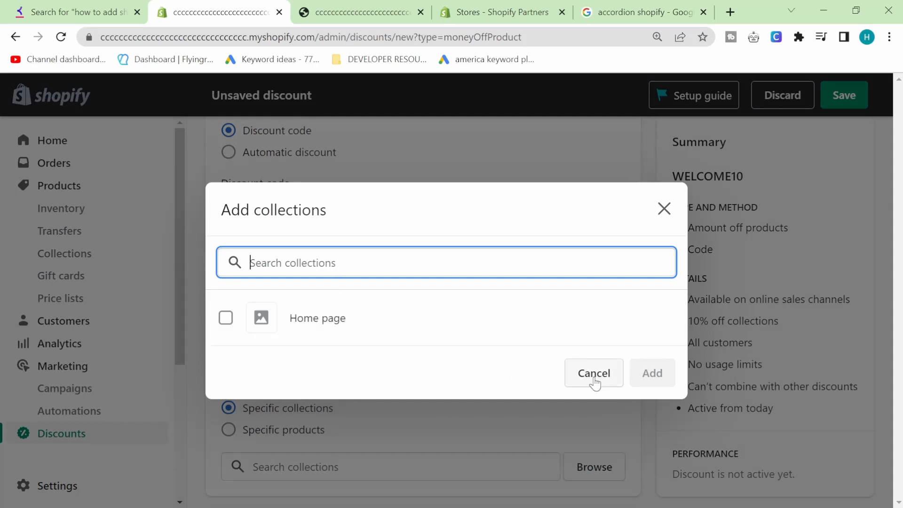
click(225, 319)
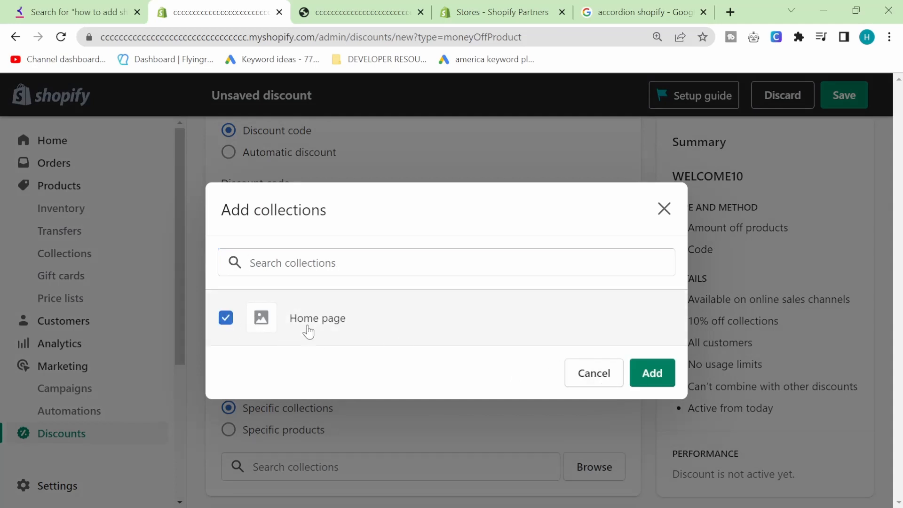
click(639, 374)
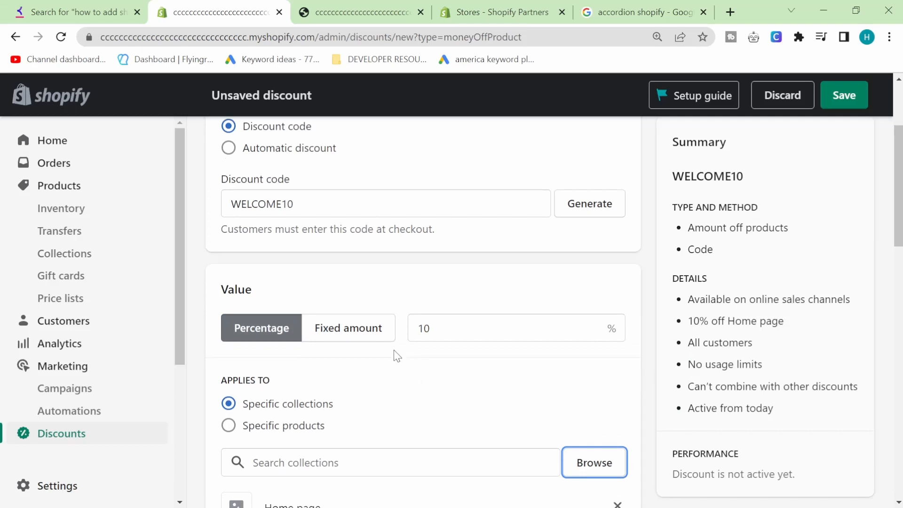
Keep the 10% value and set a minimum purchase amount of £50.
scroll(393, 349, down, 3)
scroll(393, 355, up, 2)
double_click(463, 262)
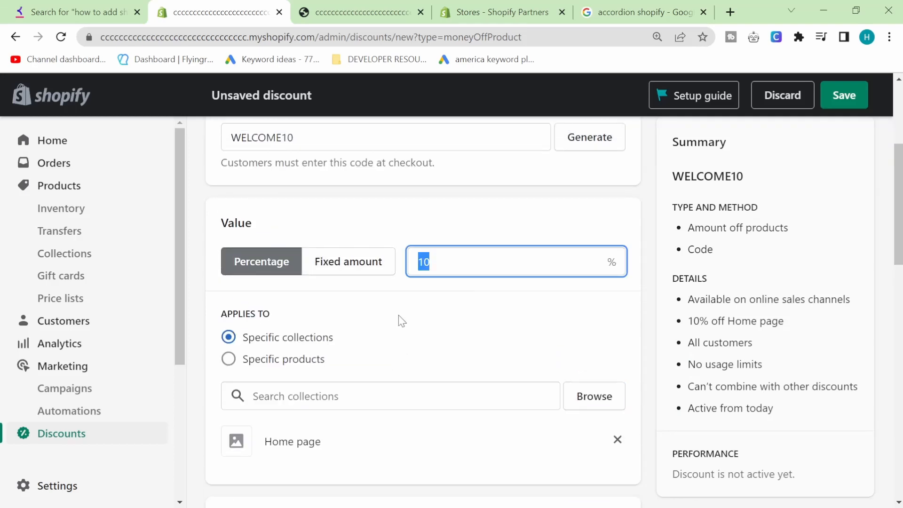
scroll(462, 360, down, 3)
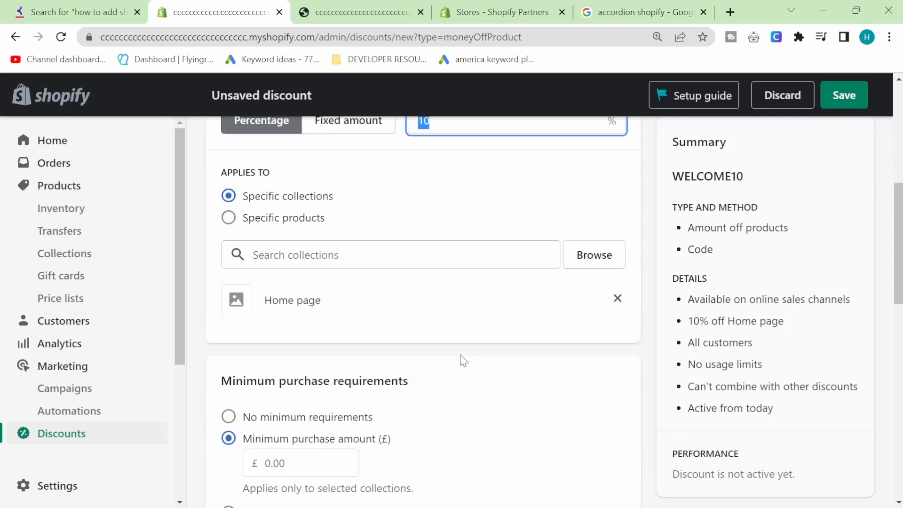
click(453, 358)
scroll(453, 358, down, 3)
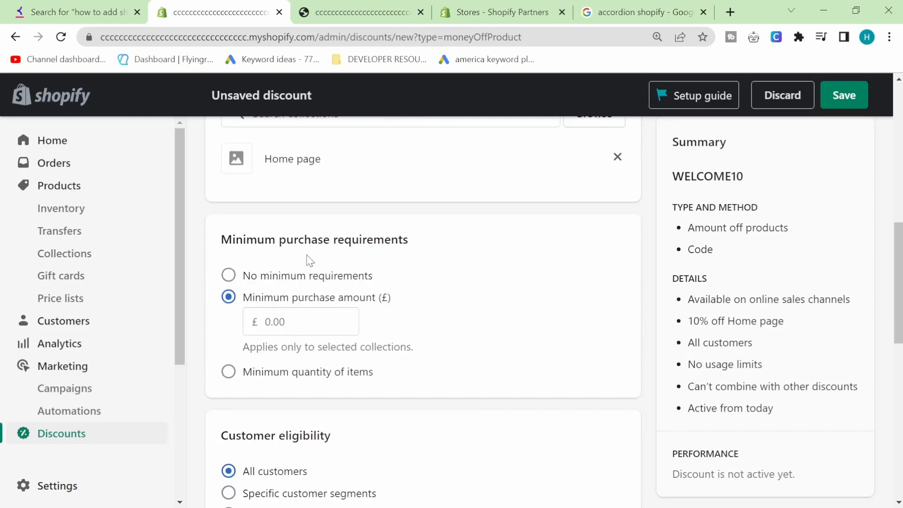
click(293, 275)
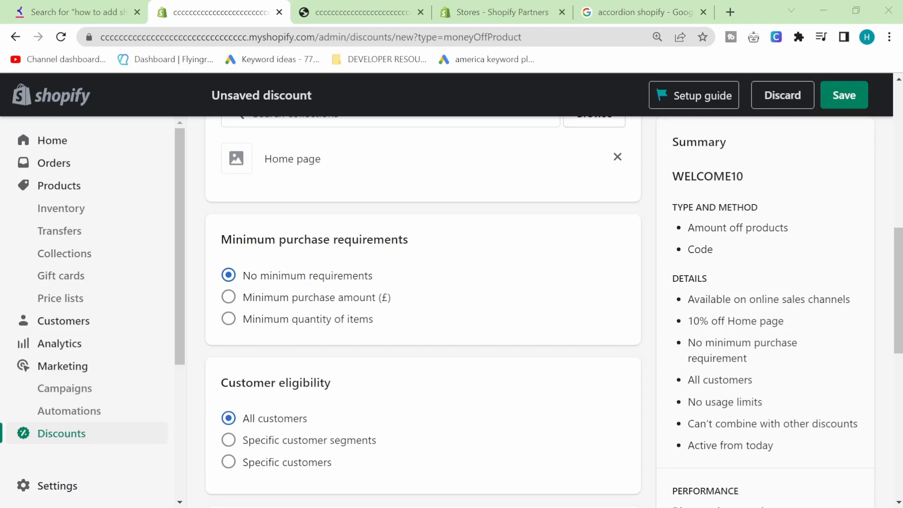
click(278, 301)
click(299, 323)
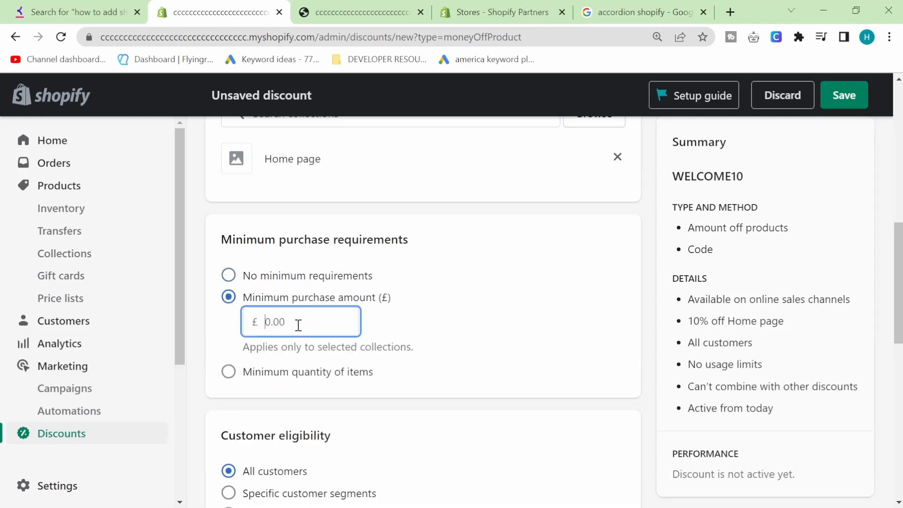
text(50)
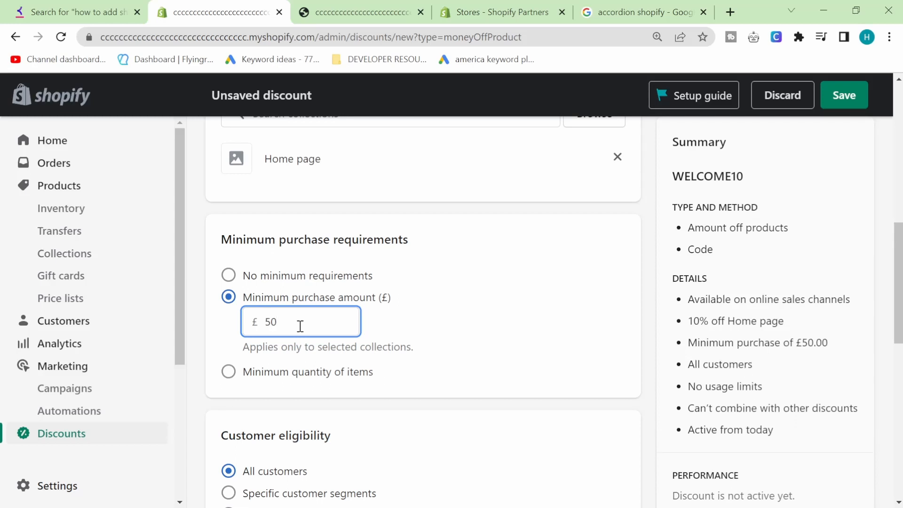
click(465, 233)
scroll(460, 258, down, 5)
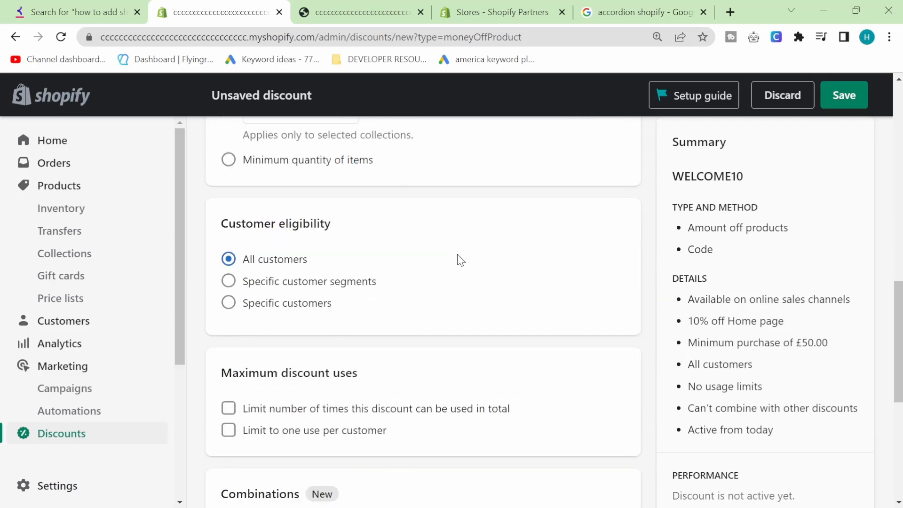
Restrict customer eligibility to the 'Customers who haven't purchased' segment.
scroll(460, 259, down, 2)
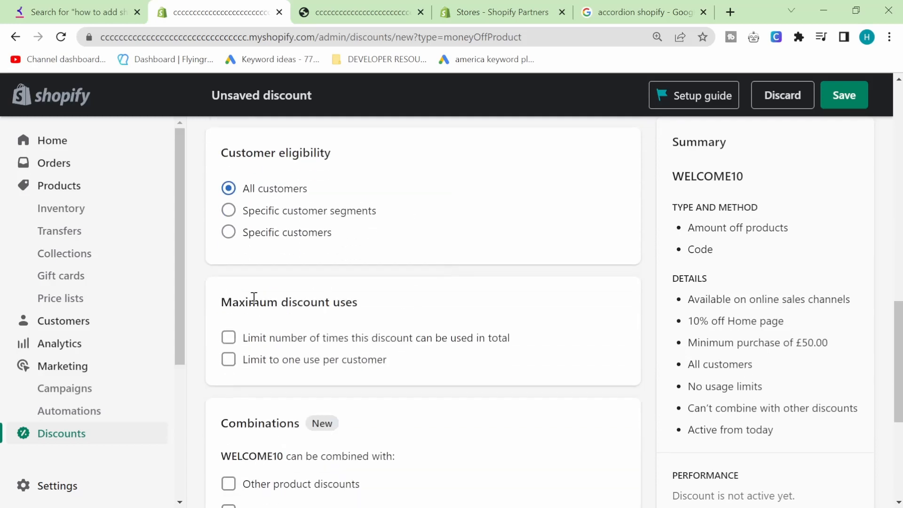
click(271, 218)
click(615, 276)
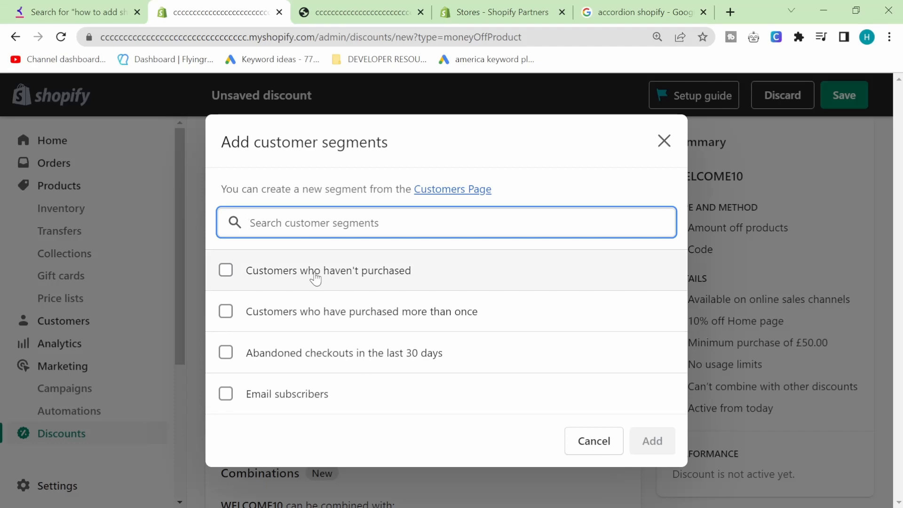
click(315, 279)
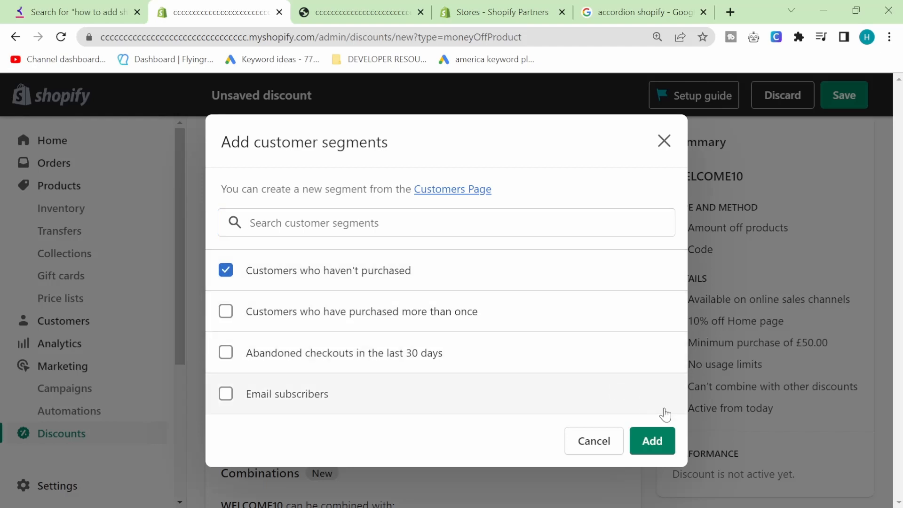
click(667, 442)
click(667, 440)
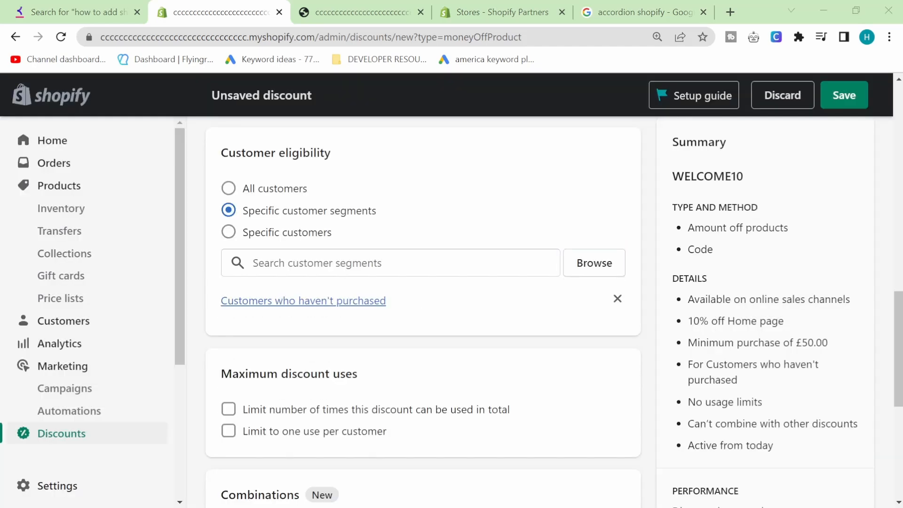
click(204, 306)
double_click(714, 183)
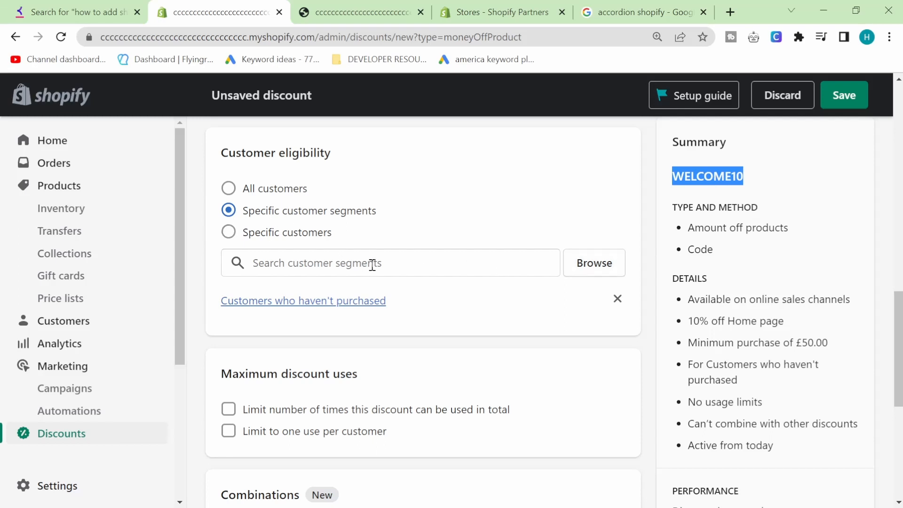
scroll(322, 305, down, 2)
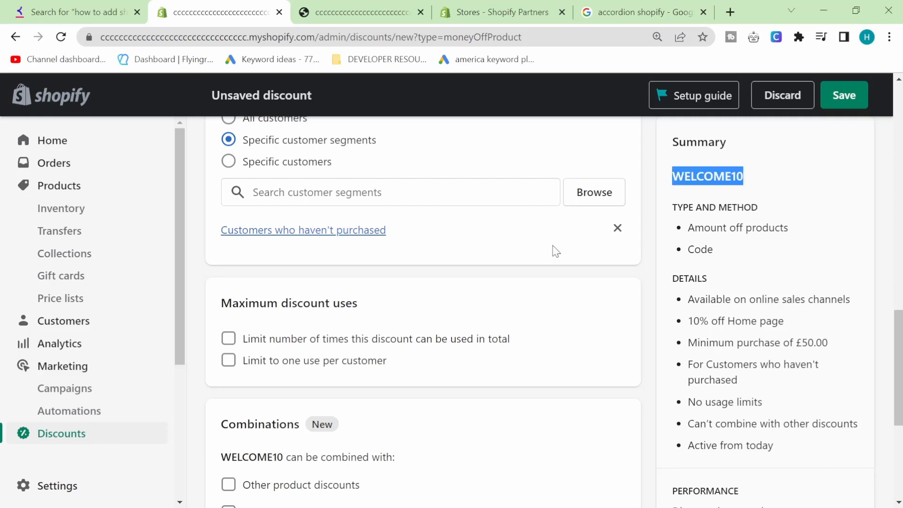
scroll(546, 301, down, 2)
scroll(544, 303, down, 4)
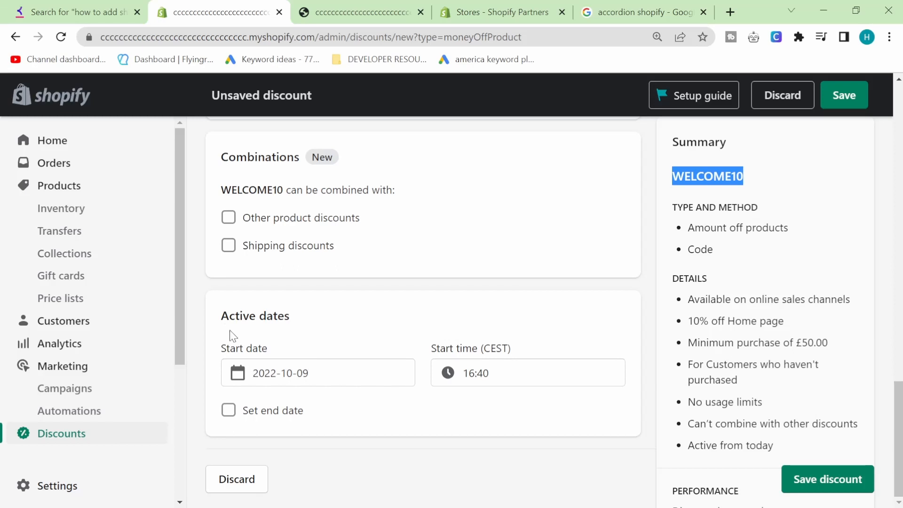
drag(222, 311, 377, 354)
Set WELCOME10's end date to 16 October 2022 and save the discount.
click(293, 351)
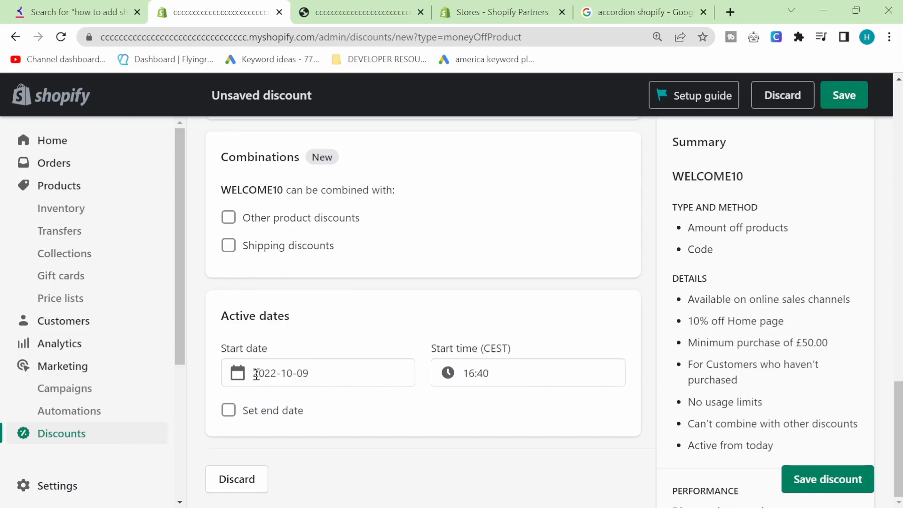
click(252, 413)
scroll(302, 400, down, 1)
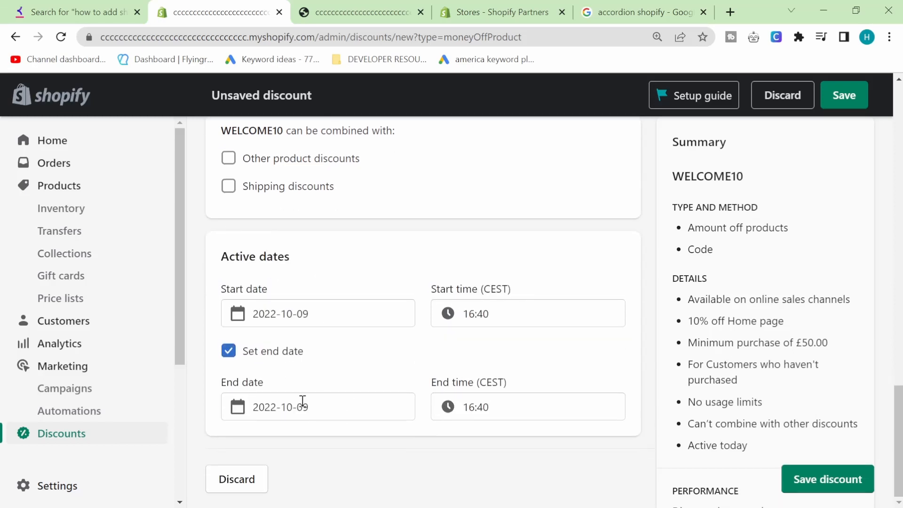
click(286, 407)
click(469, 212)
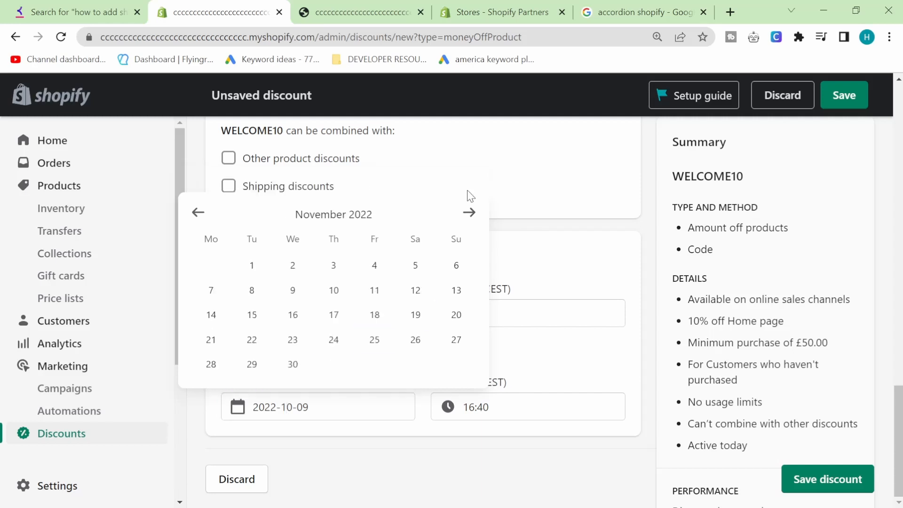
click(197, 214)
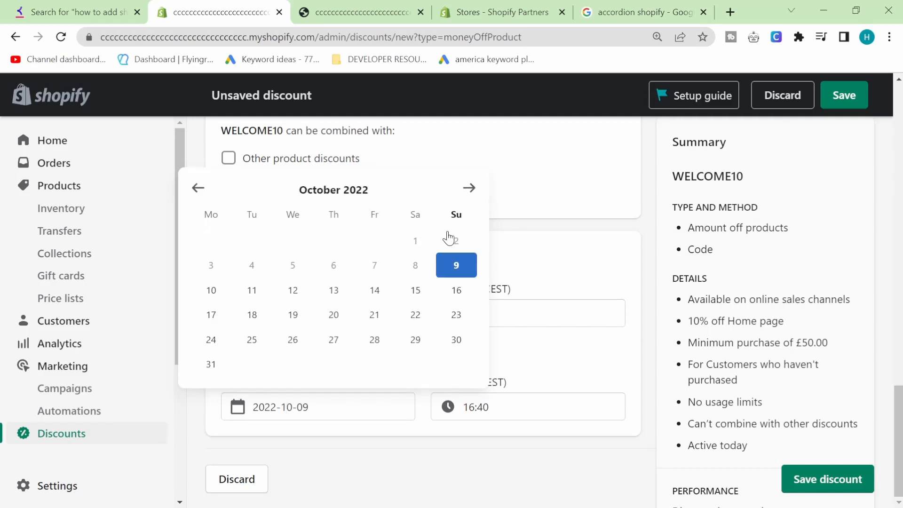
click(456, 290)
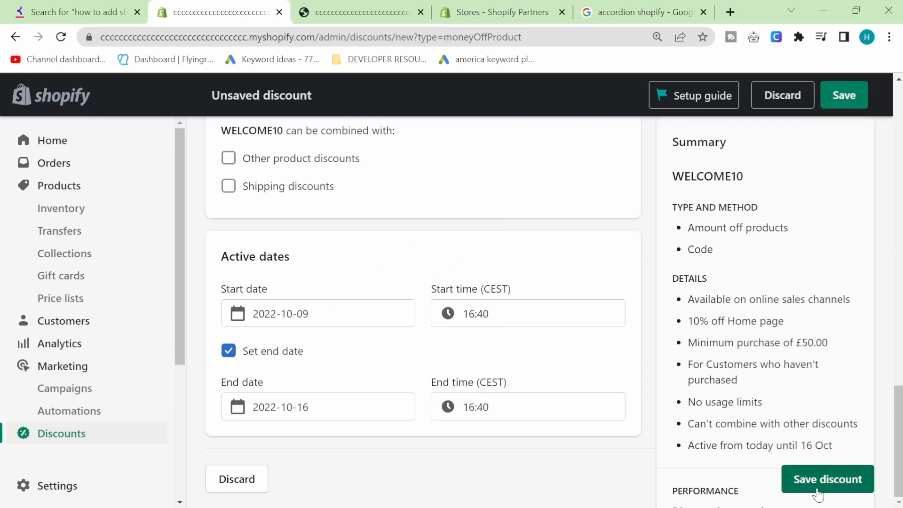
click(793, 489)
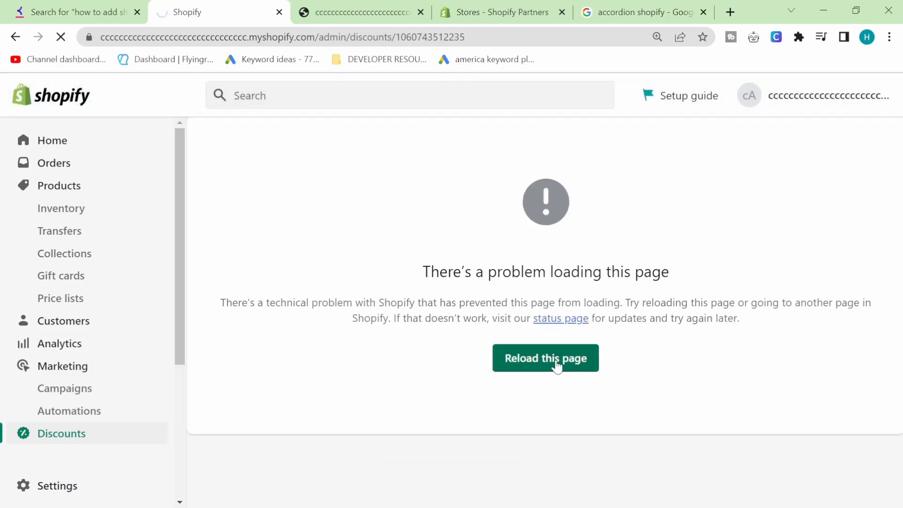
Reload the page and copy WELCOME10's shareable discount link.
click(554, 370)
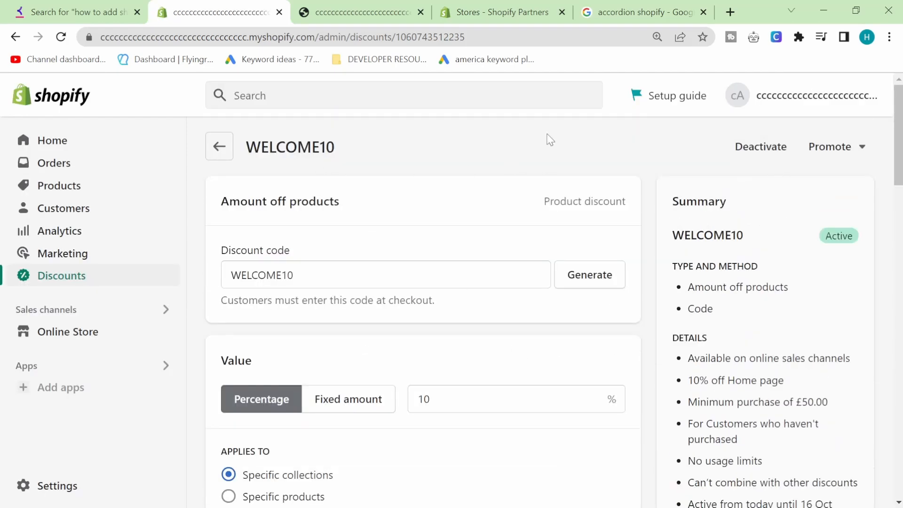
click(842, 147)
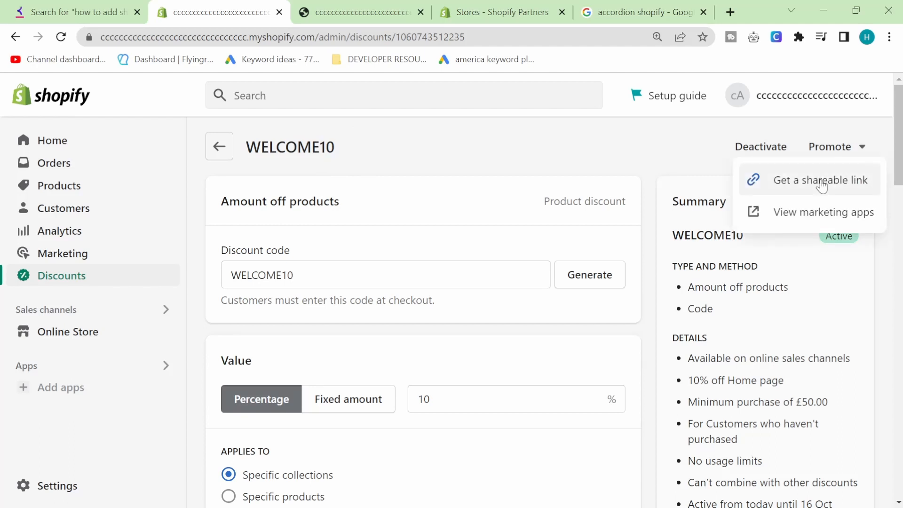
click(822, 184)
click(387, 359)
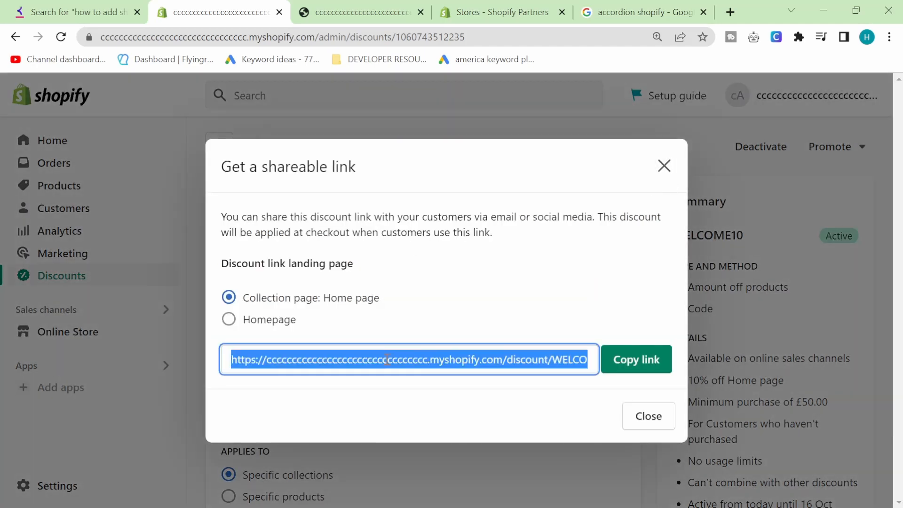
click(334, 357)
drag(312, 359, 480, 368)
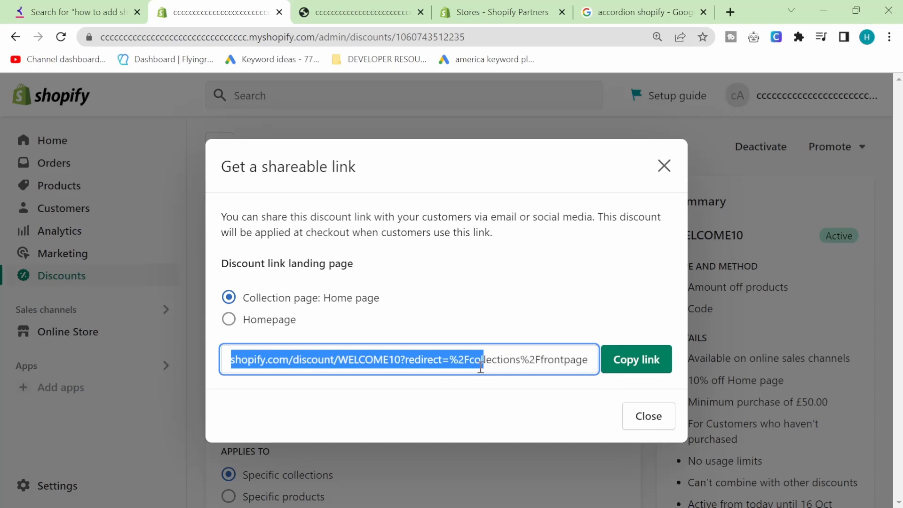
click(481, 368)
click(636, 370)
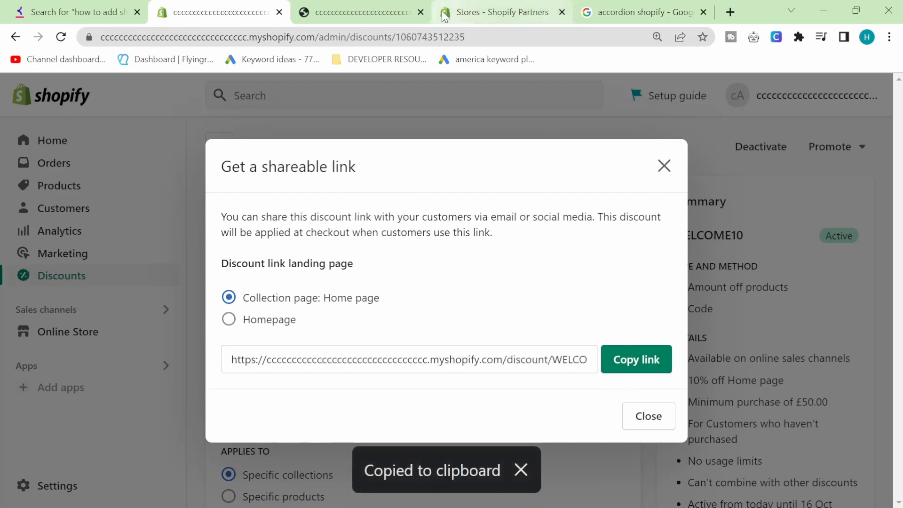
click(430, 101)
Return to the Discounts list, where WELCOME10 shows as Active.
scroll(390, 242, down, 2)
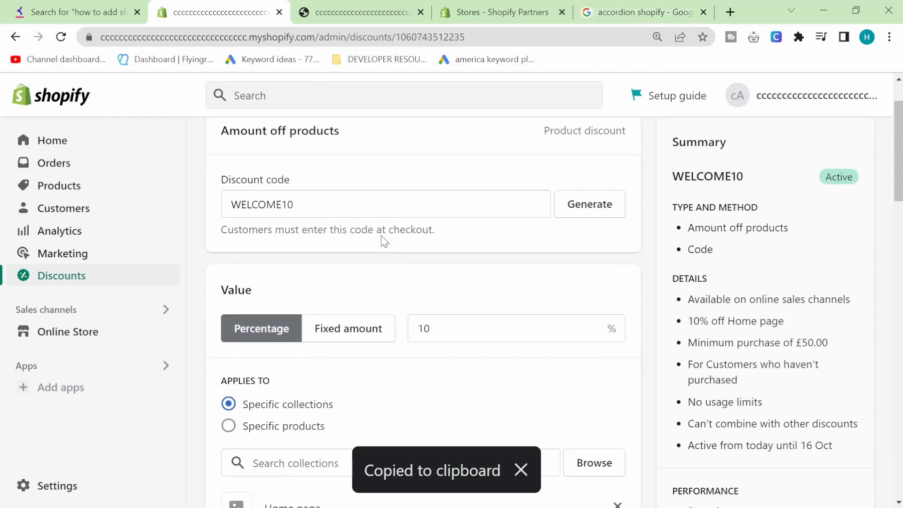
scroll(311, 207, up, 2)
click(228, 146)
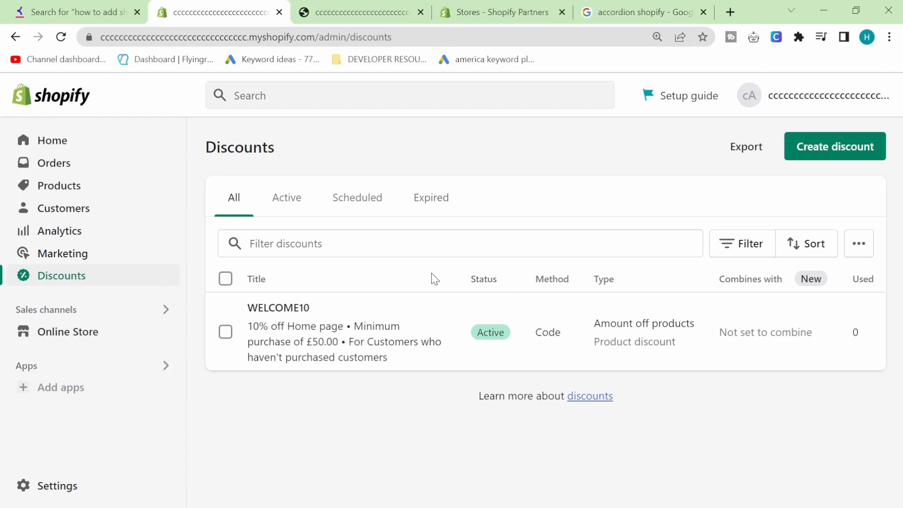
Limit WELCOME10 to one use per customer with no total-use limit and save.
click(302, 308)
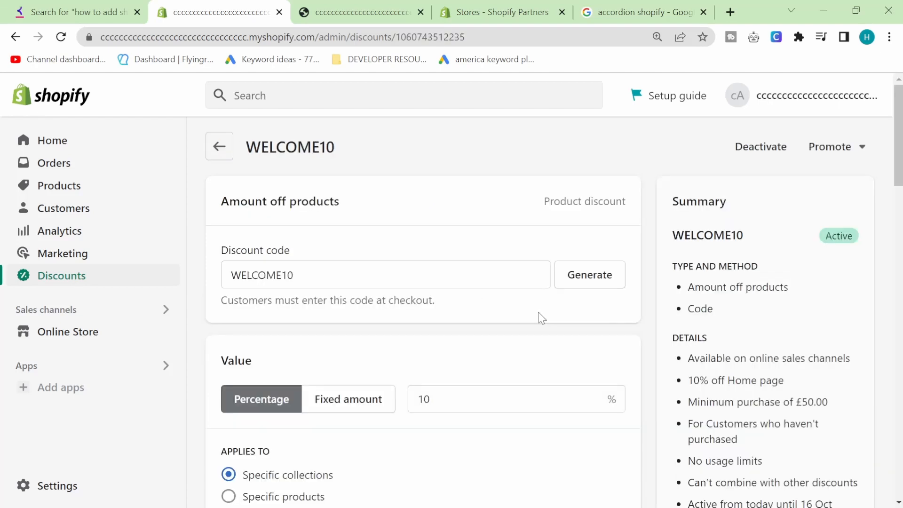
scroll(538, 317, down, 10)
scroll(309, 336, up, 3)
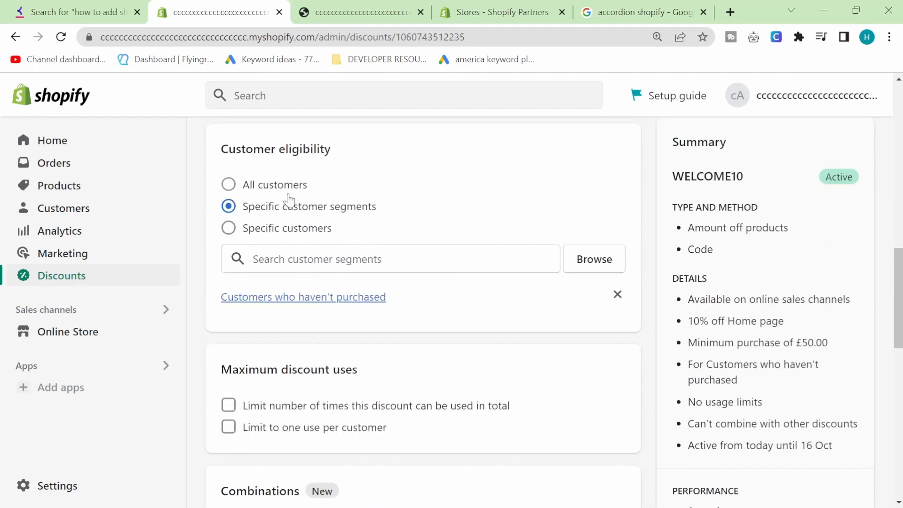
click(260, 230)
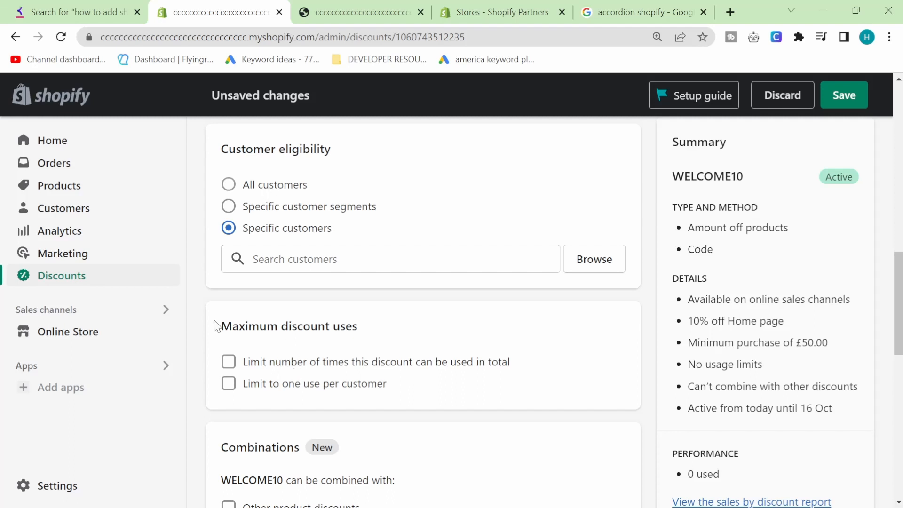
drag(216, 324, 425, 391)
click(298, 333)
click(291, 364)
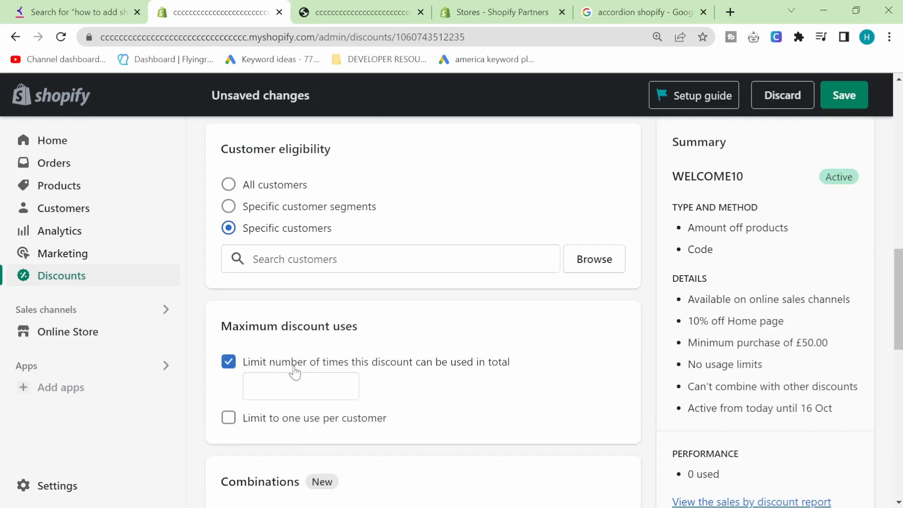
click(296, 425)
click(271, 366)
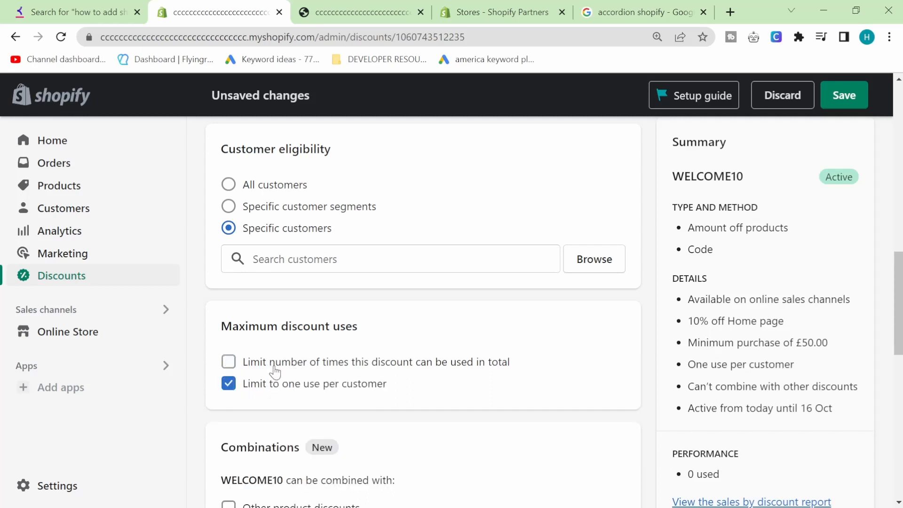
click(836, 106)
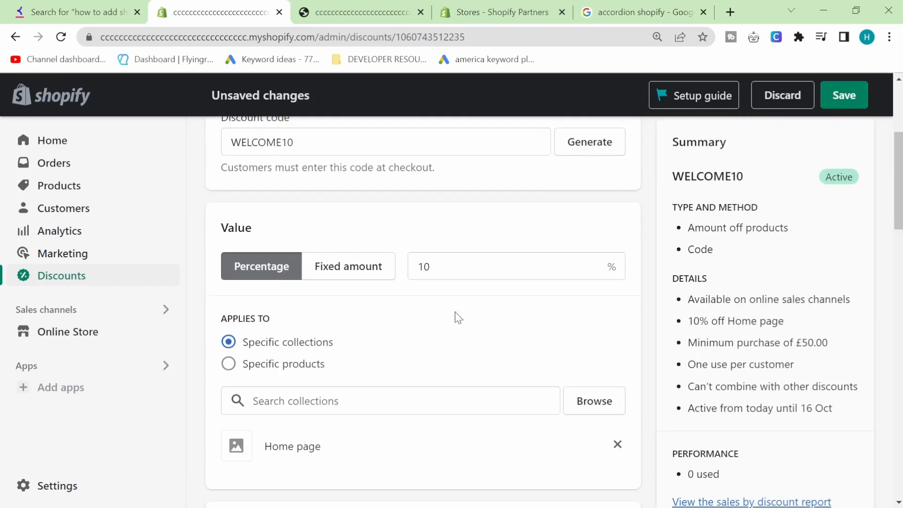
Restore eligibility to the Customers who haven't purchased segment, save, and return to the list.
scroll(454, 316, down, 9)
scroll(421, 341, down, 4)
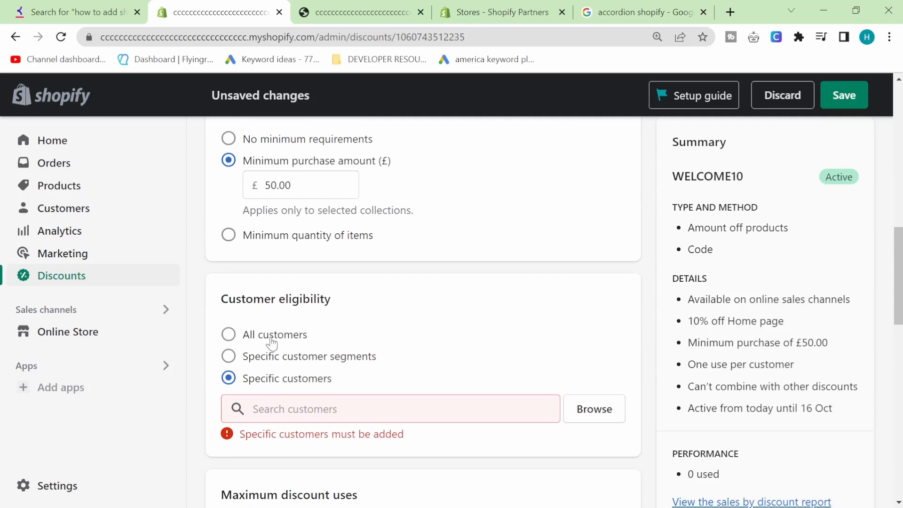
click(282, 358)
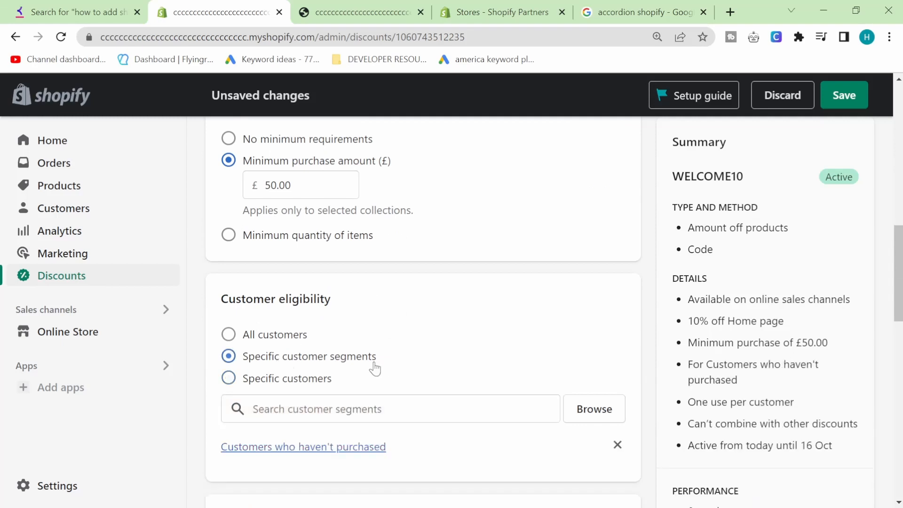
click(857, 104)
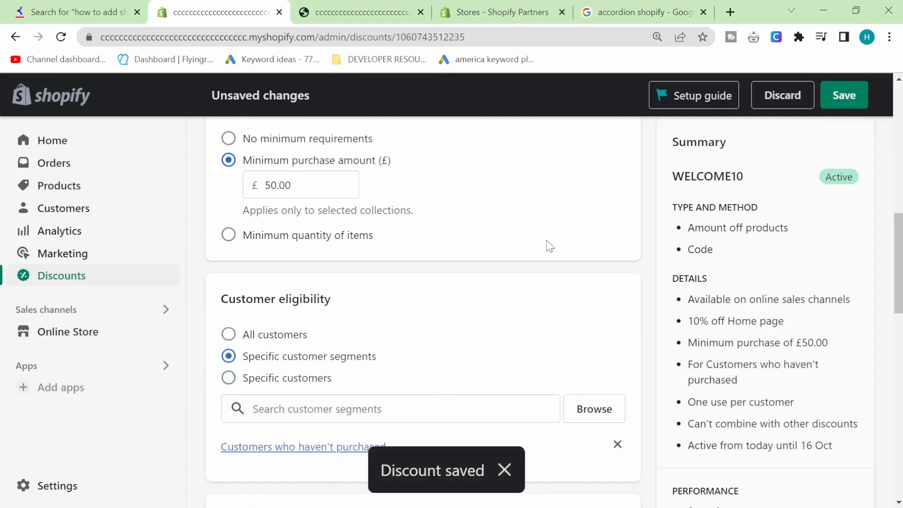
scroll(332, 234, up, 10)
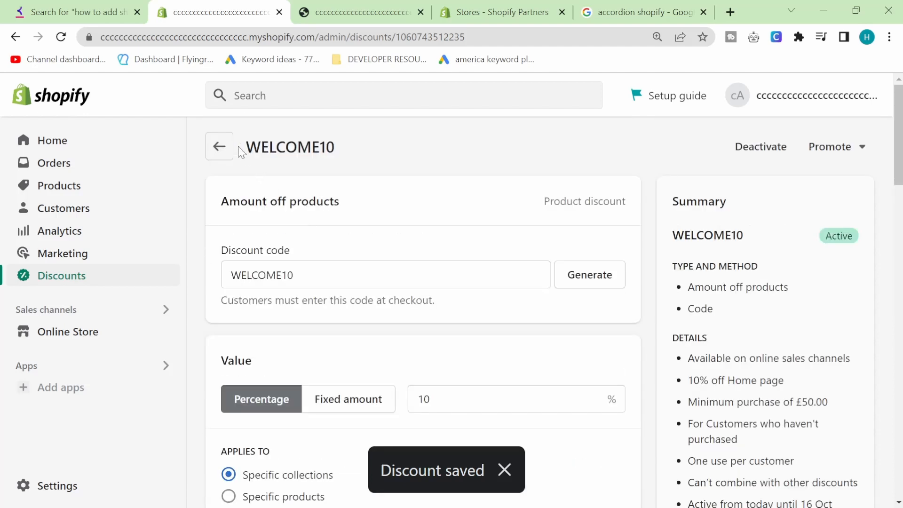
click(221, 145)
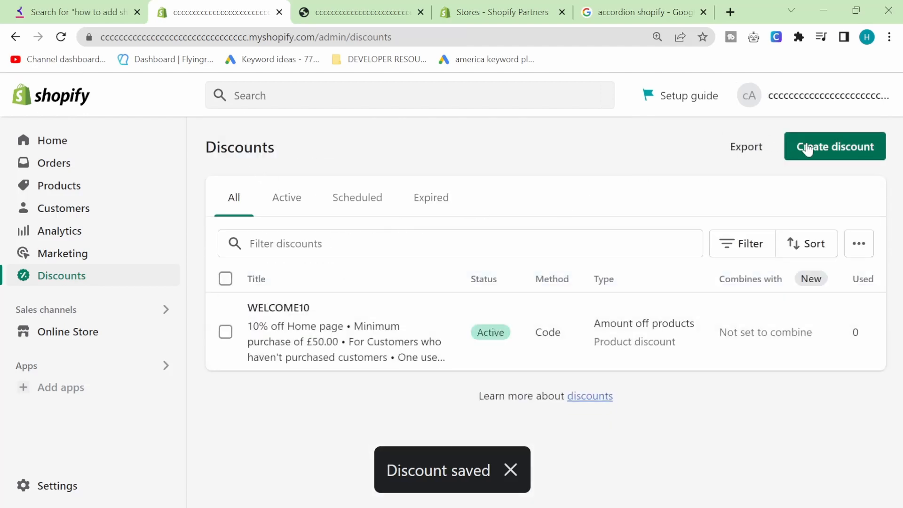
Create a new discount of the Amount off order type.
click(806, 146)
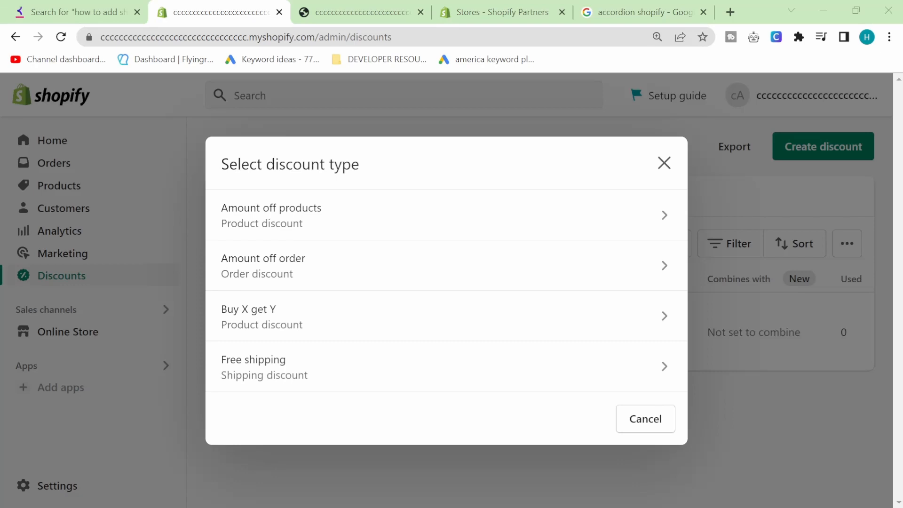
click(270, 265)
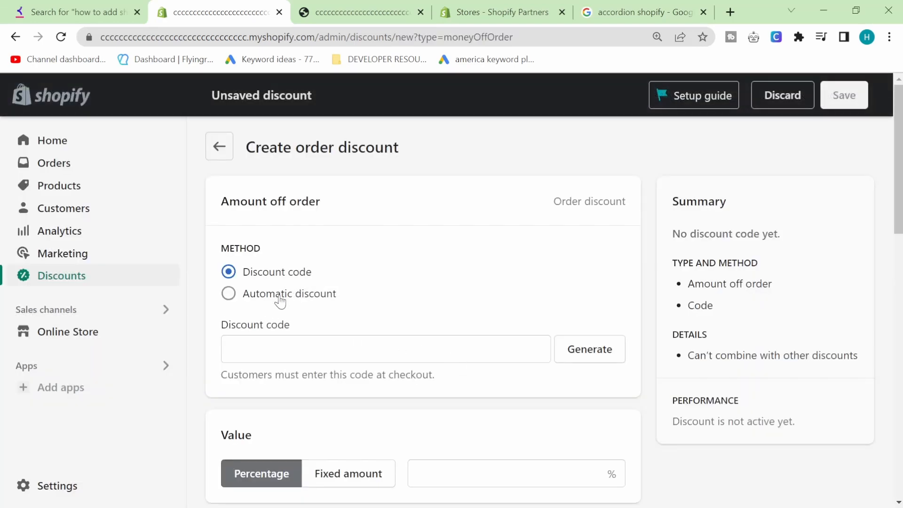
Keep the discount as a code discount and enter the code 10OFFEVERYTHING.
click(295, 297)
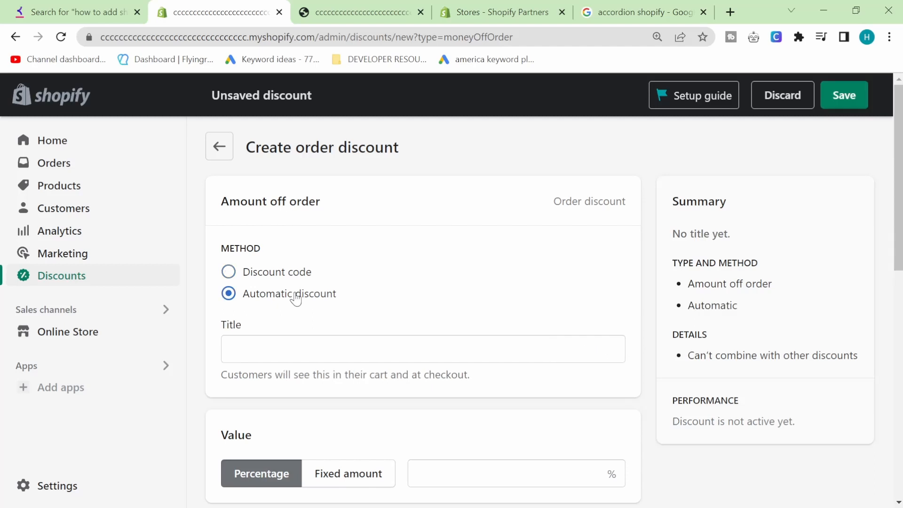
click(260, 270)
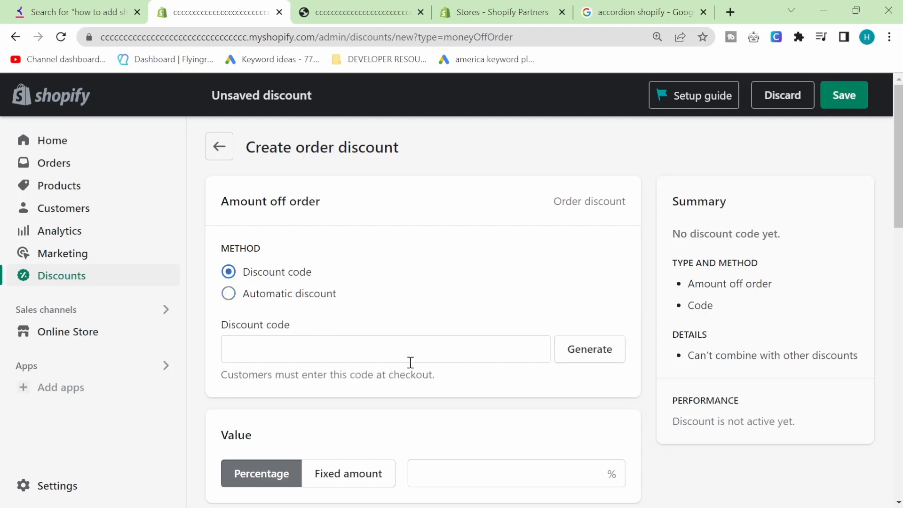
scroll(411, 327, down, 2)
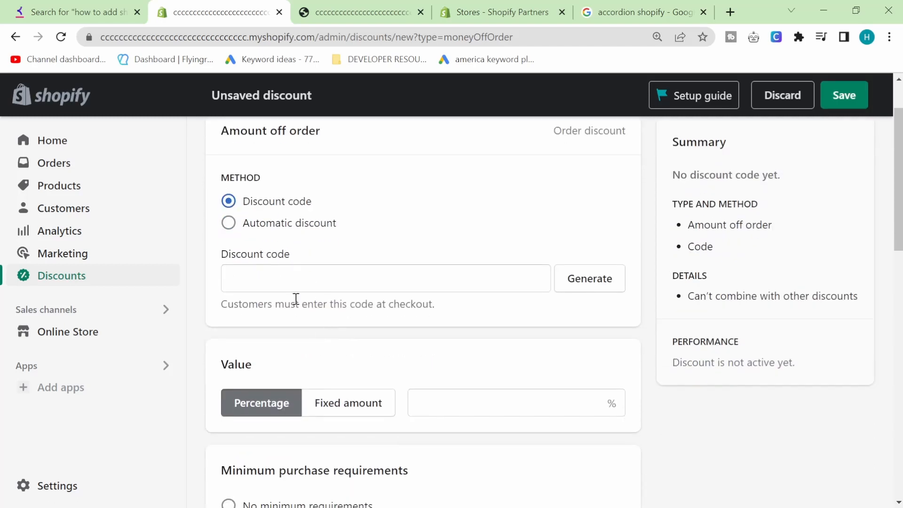
click(288, 279)
text(10OF)
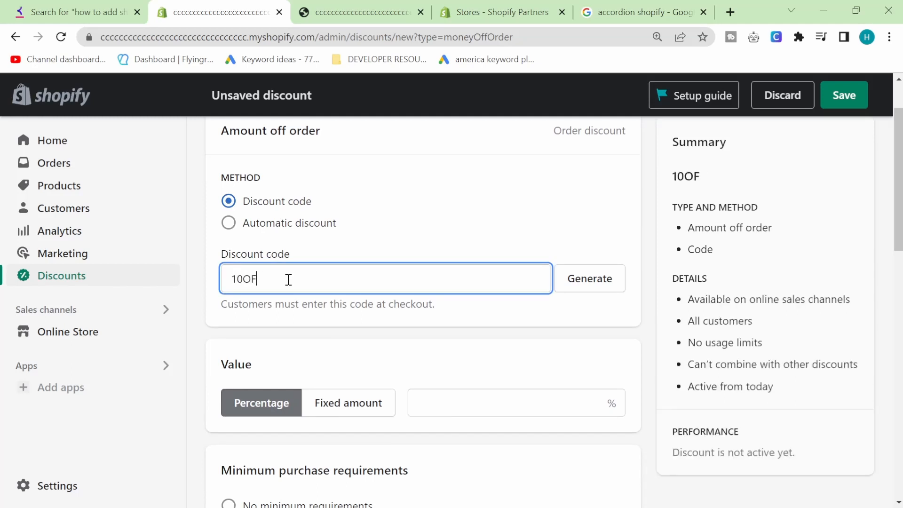
text(FEVERYTHING)
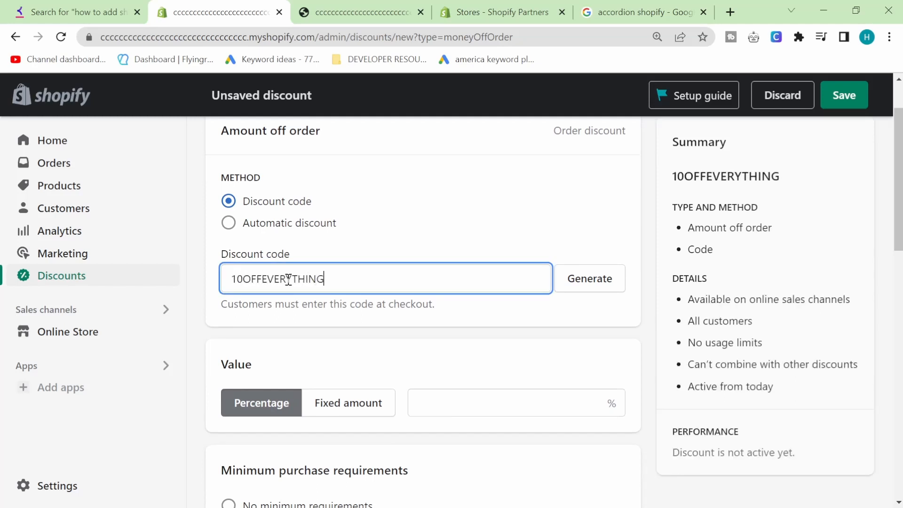
scroll(241, 263, down, 2)
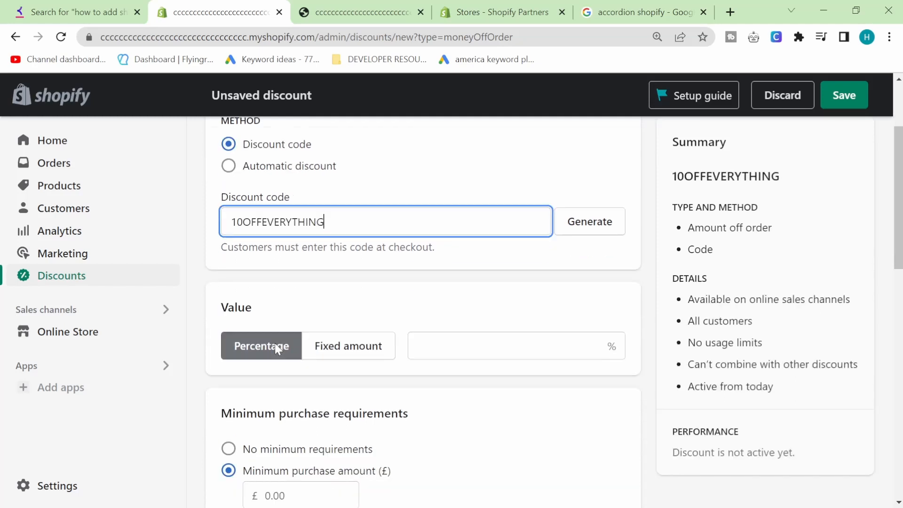
double_click(250, 212)
Set the discount to 5% off with no minimum purchase requirement.
click(476, 339)
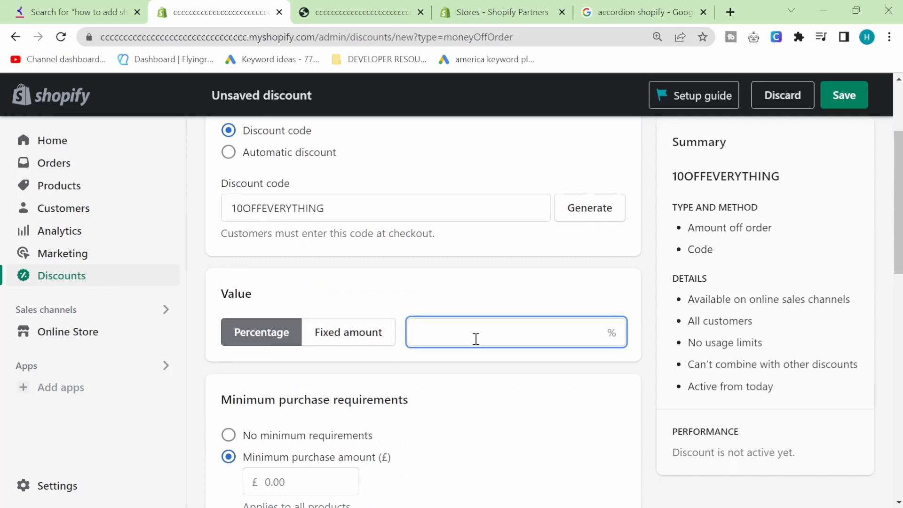
text(5)
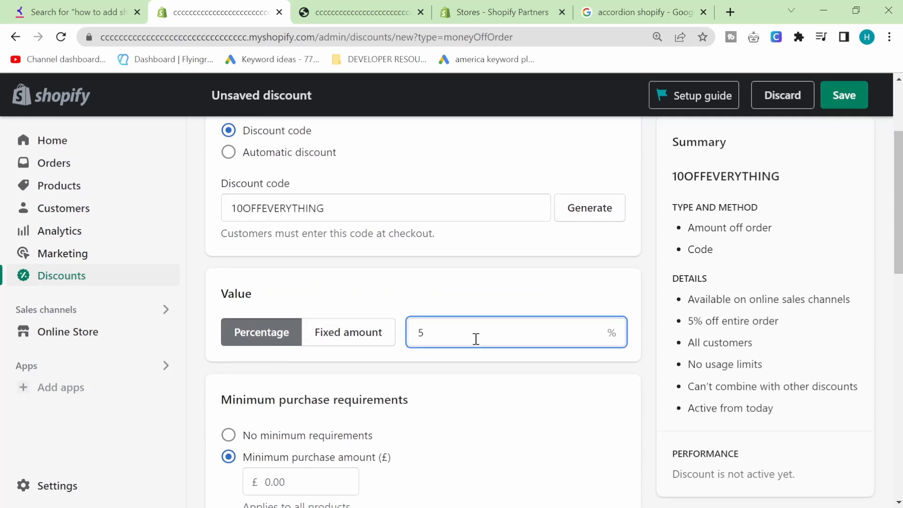
click(487, 289)
scroll(537, 307, down, 2)
scroll(538, 307, down, 2)
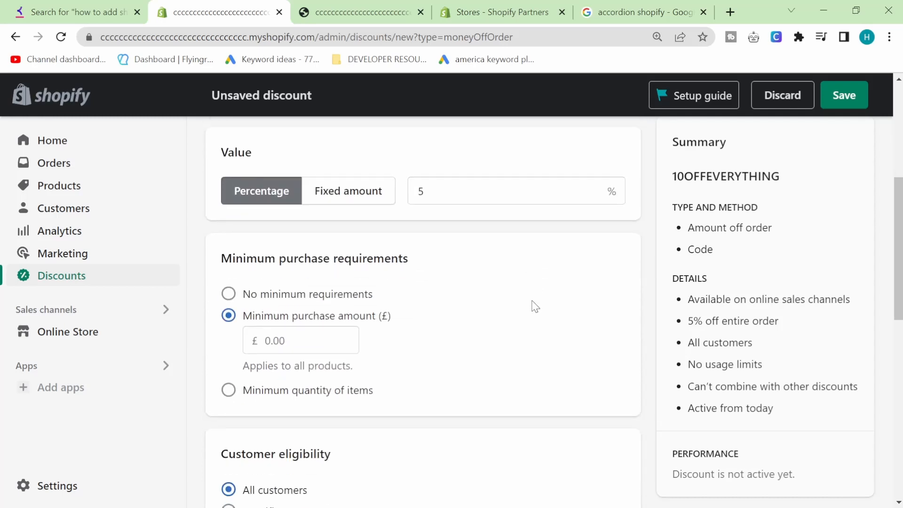
click(271, 298)
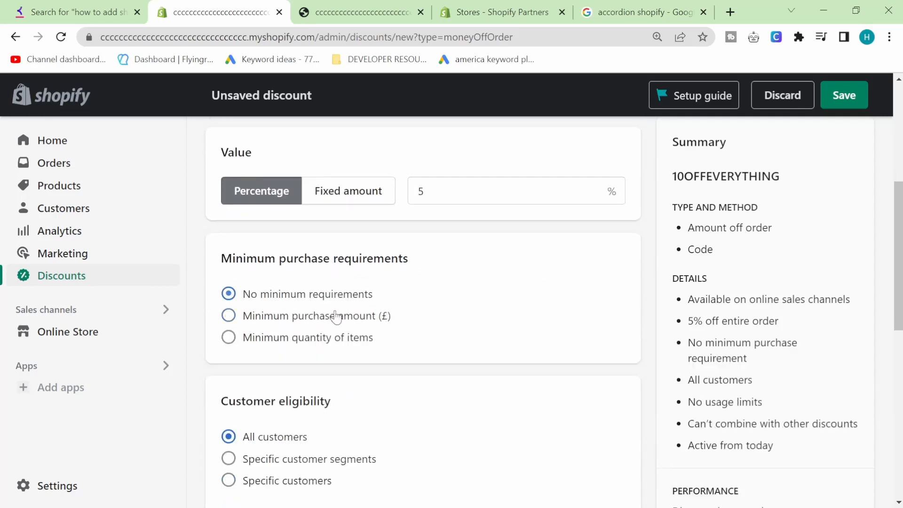
scroll(393, 337, down, 2)
scroll(460, 338, down, 3)
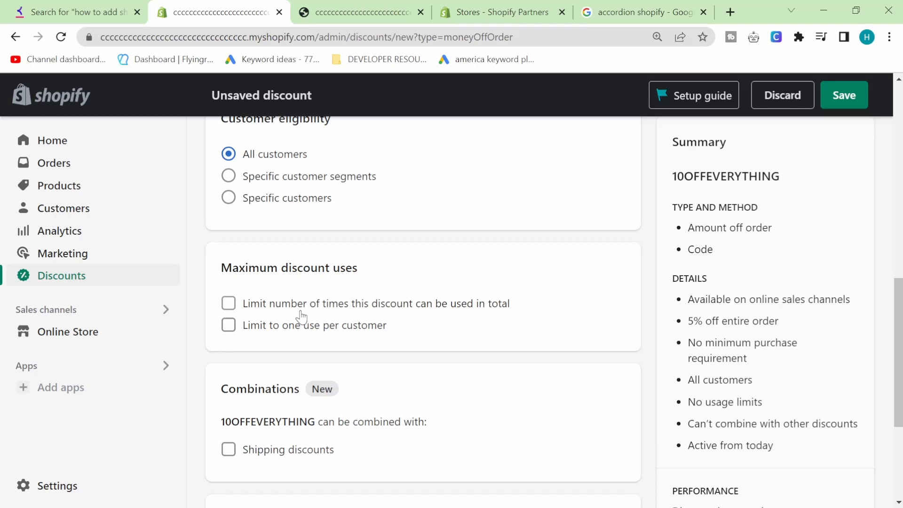
Limit it to one use per customer, end it on 12 Oct 2022, and save.
click(249, 328)
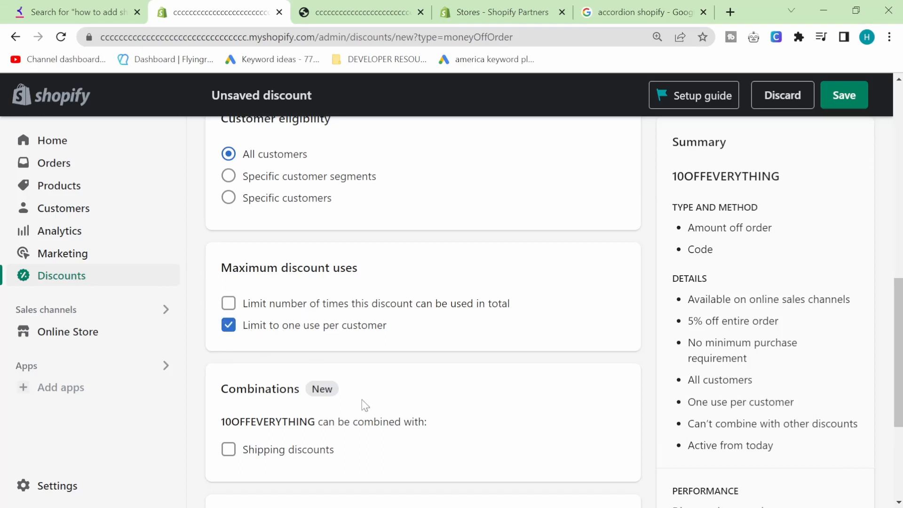
scroll(362, 404, down, 2)
scroll(361, 404, down, 3)
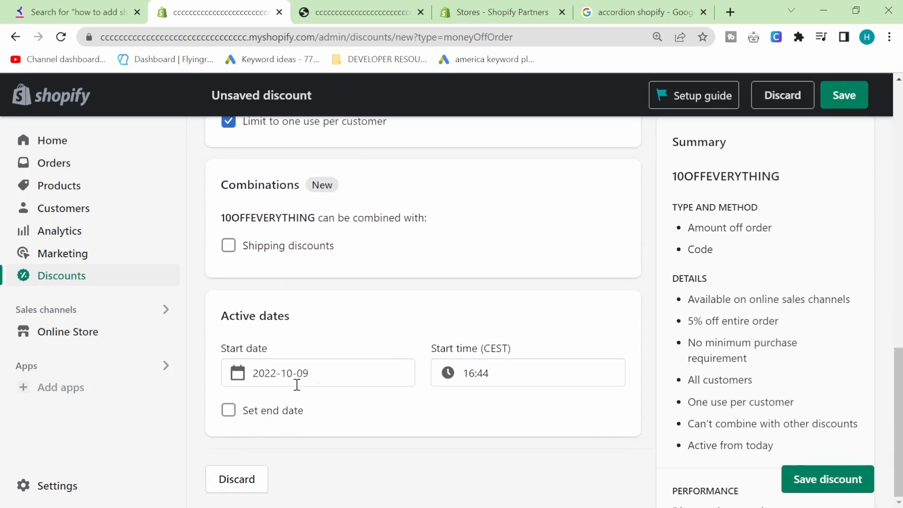
click(228, 411)
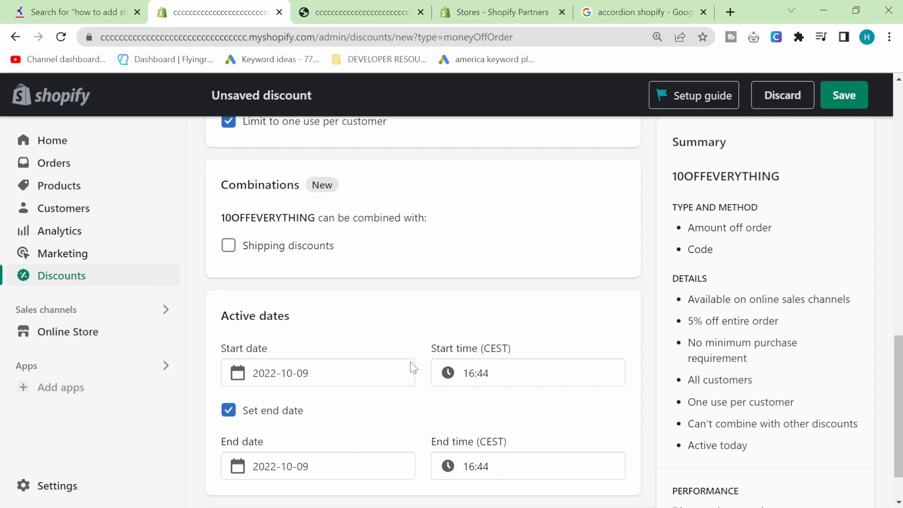
scroll(333, 419, down, 1)
click(310, 408)
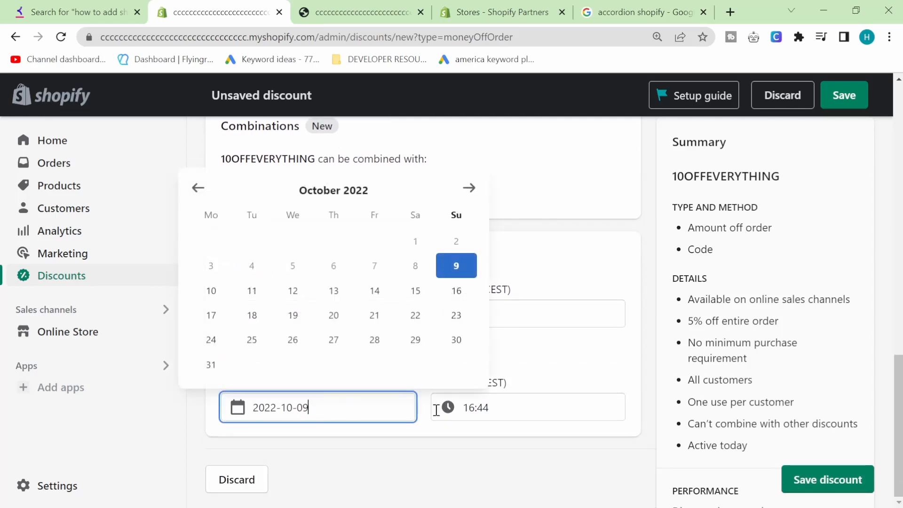
click(292, 291)
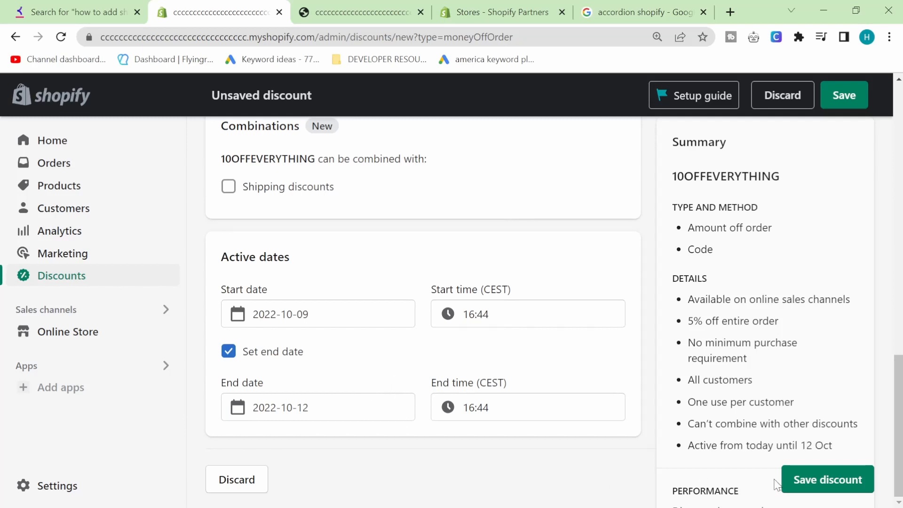
click(795, 480)
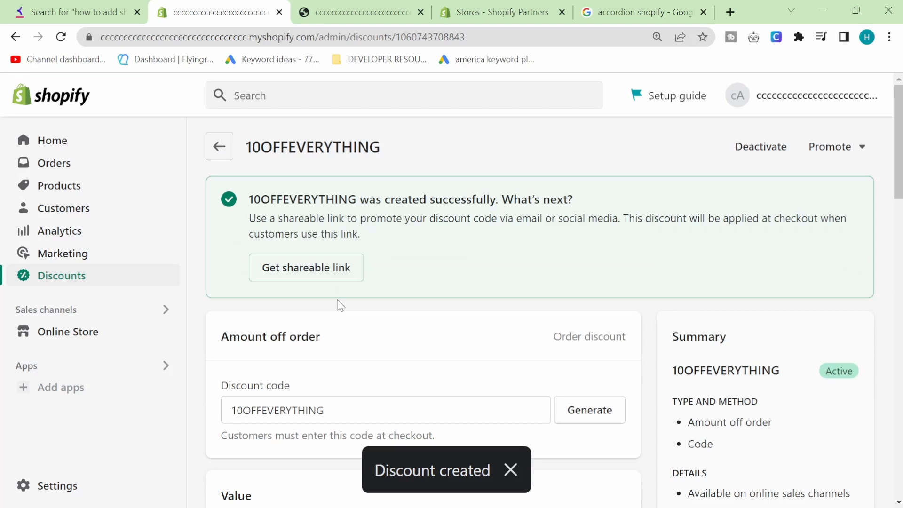
Copy the saved 10OFFEVERYTHING code and go to the online store's themes.
double_click(281, 412)
key(ctrl+c)
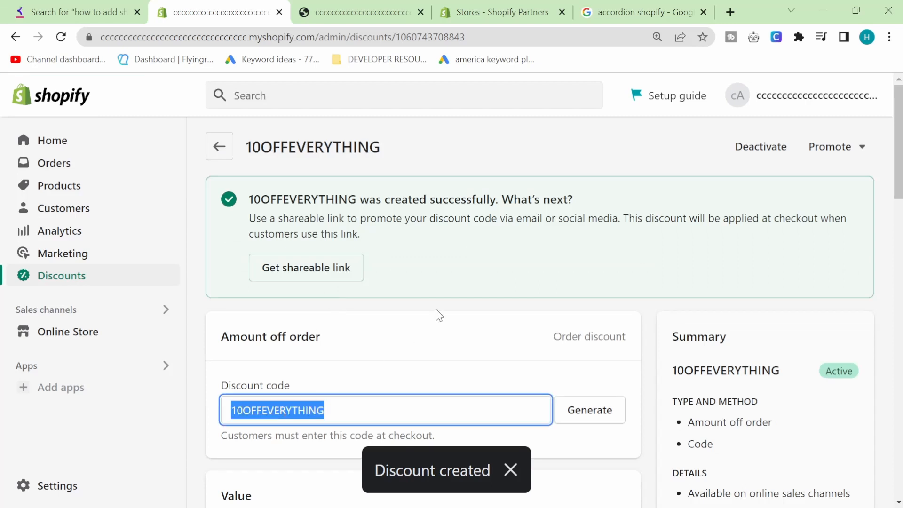
click(435, 250)
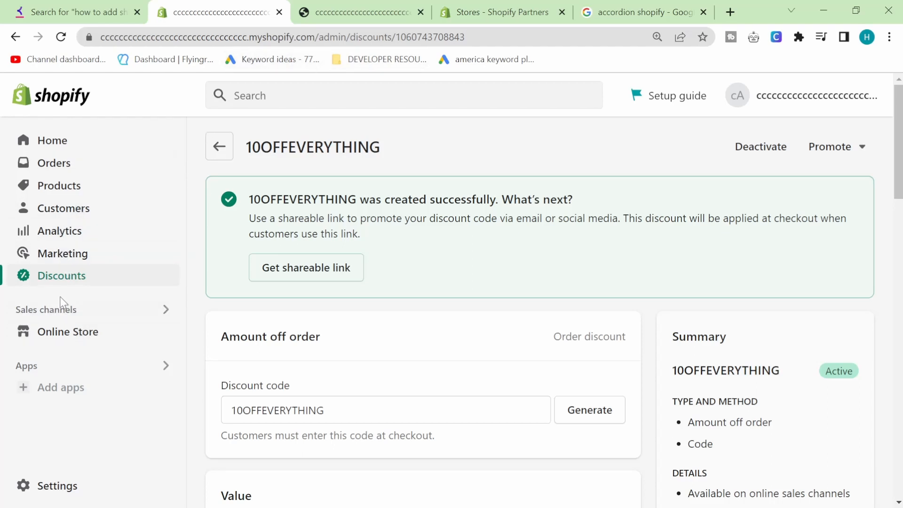
click(55, 334)
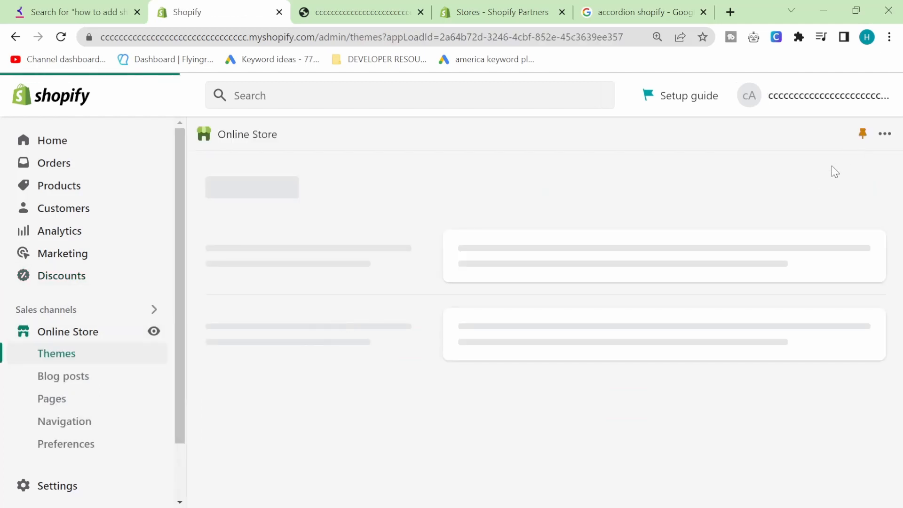
In the theme editor, make the hidden welcome announcement bar visible.
click(802, 362)
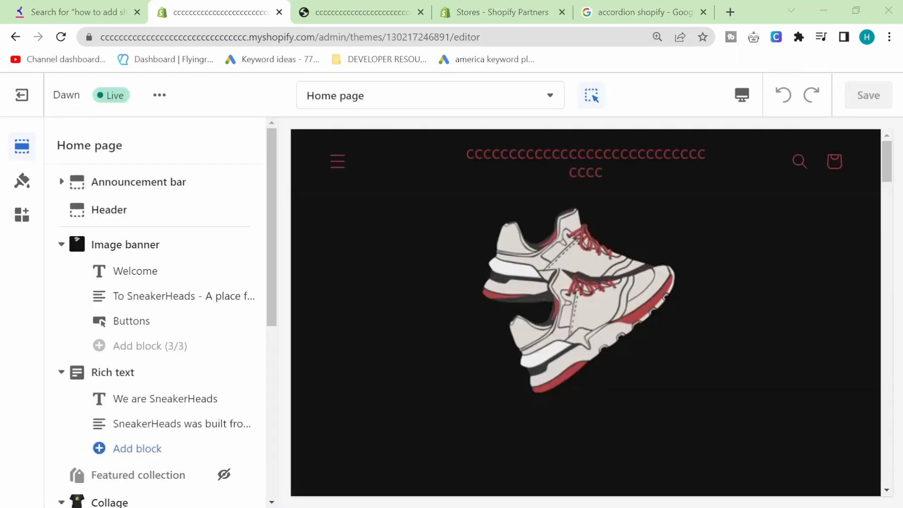
click(128, 187)
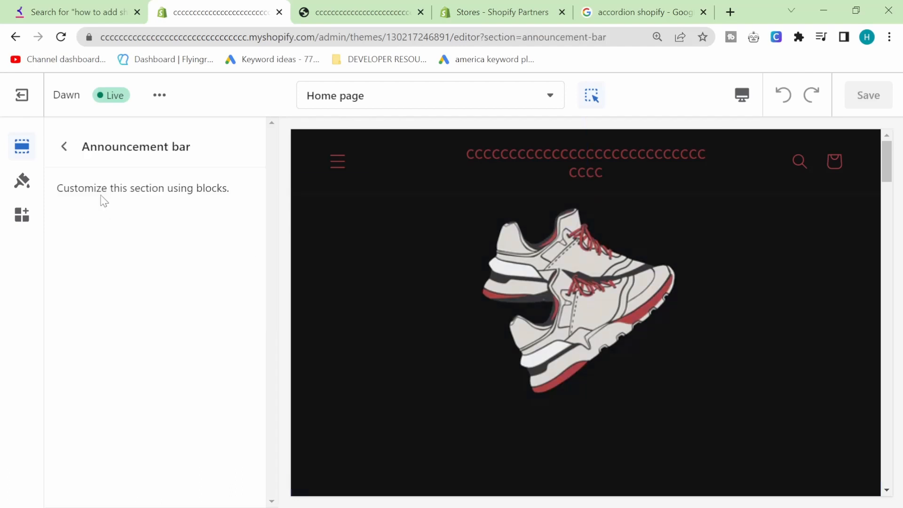
click(63, 147)
click(224, 208)
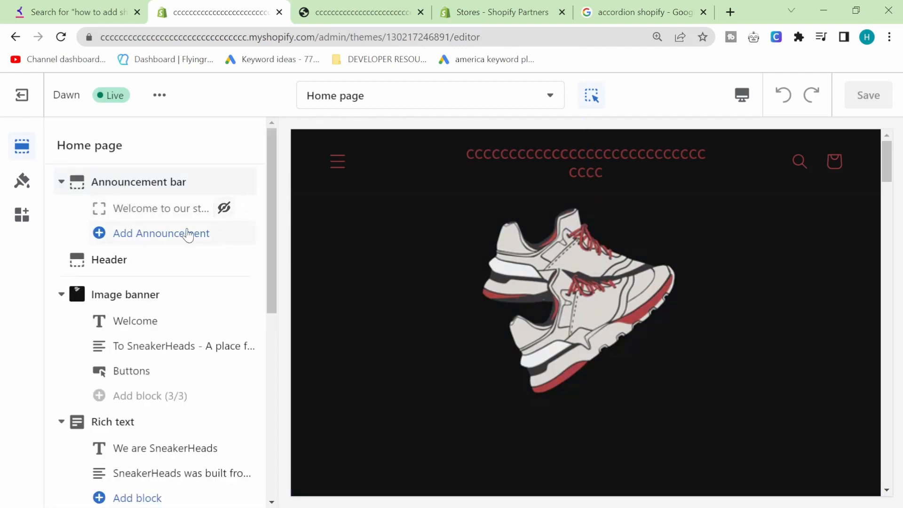
click(160, 218)
Change the announcement text to '10OFFEVERYTHING HUGE SALE' and save the theme.
triple_click(170, 211)
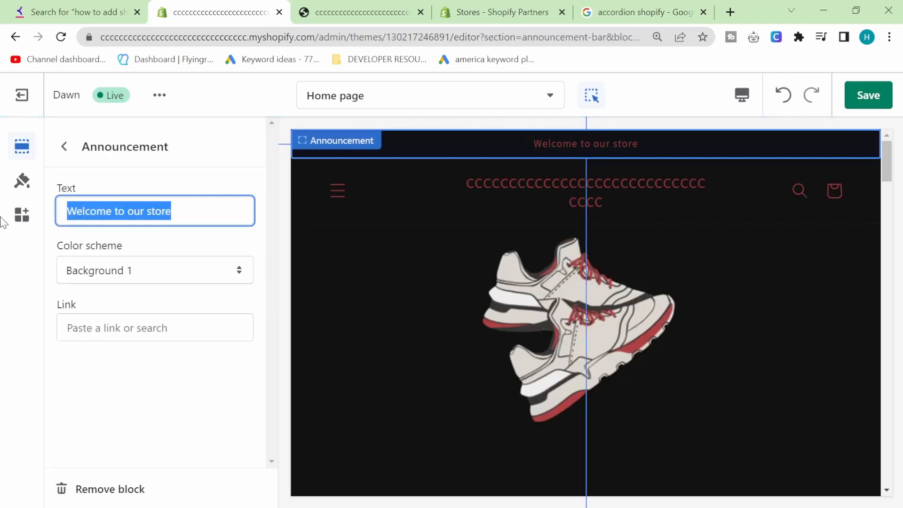
key(ctrl+v)
text(HUGE)
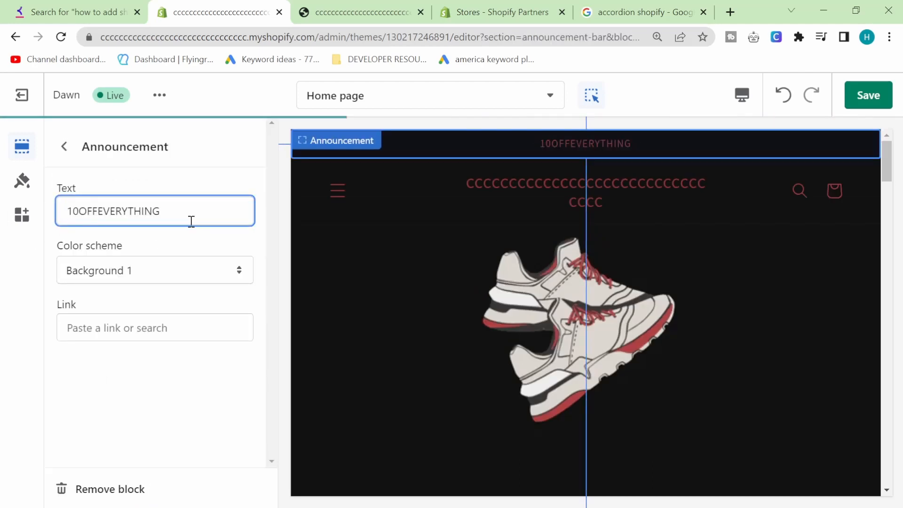
text( SALE)
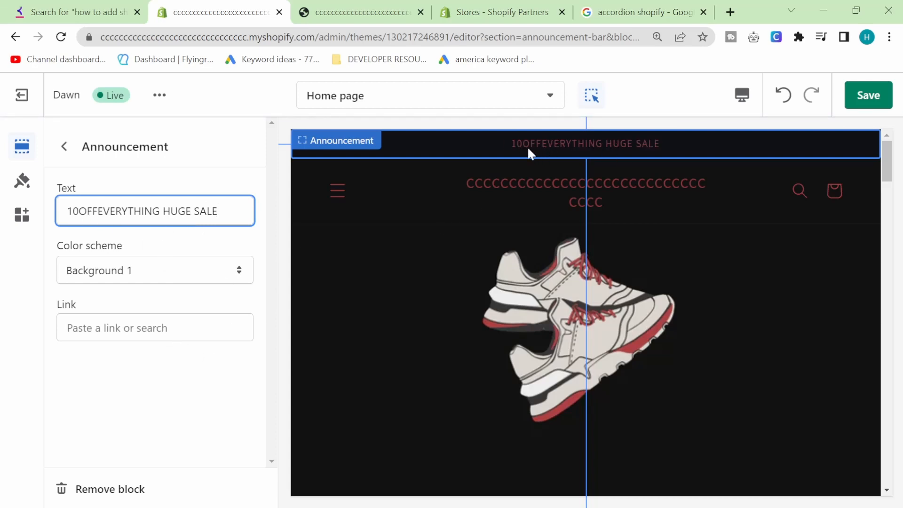
click(883, 94)
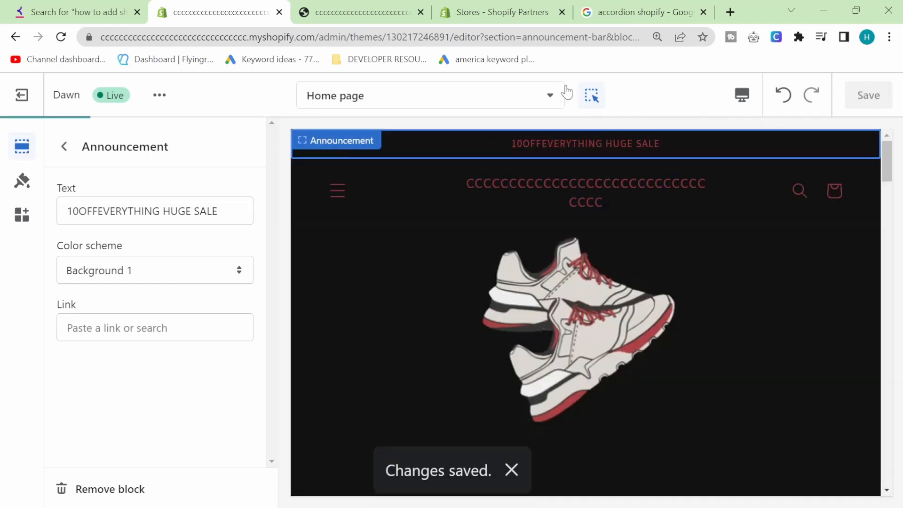
click(159, 94)
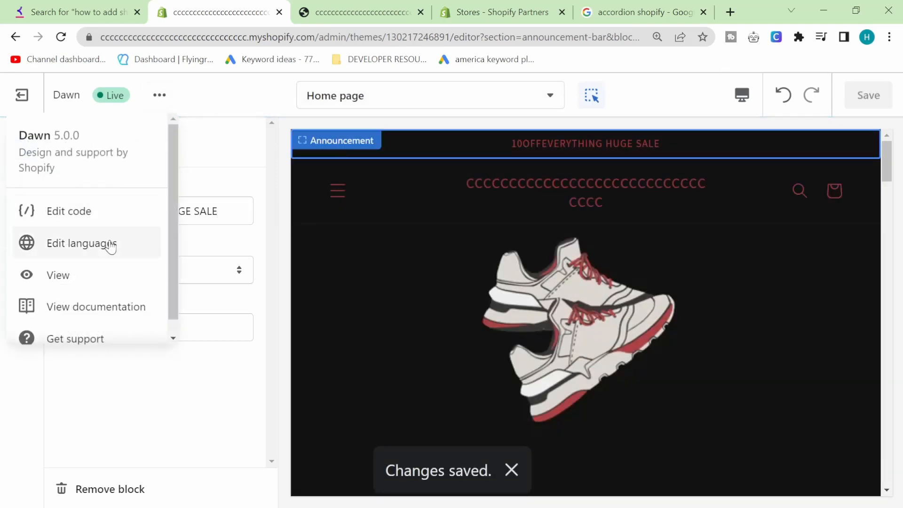
scroll(111, 278, down, 1)
scroll(141, 201, up, 1)
click(231, 143)
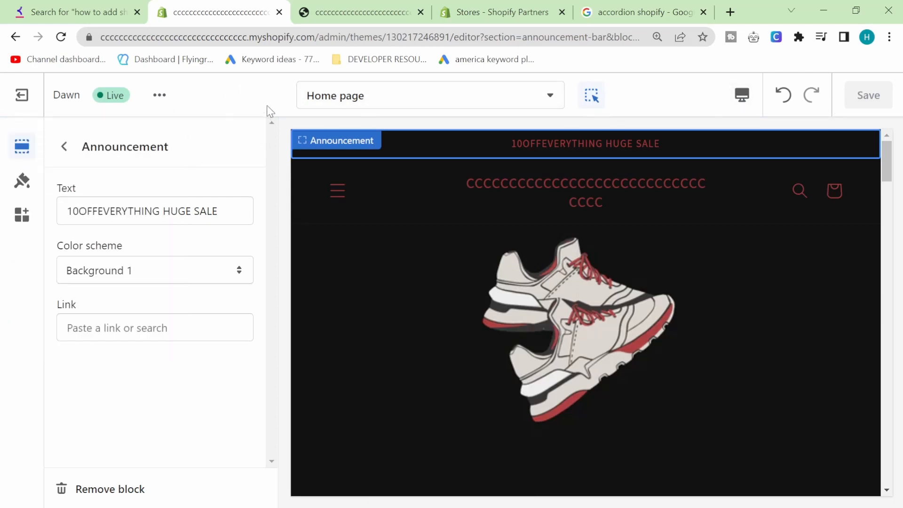
Exit the theme editor and open Discounts, where 10OFFEVERYTHING and WELCOME10 are listed.
click(18, 98)
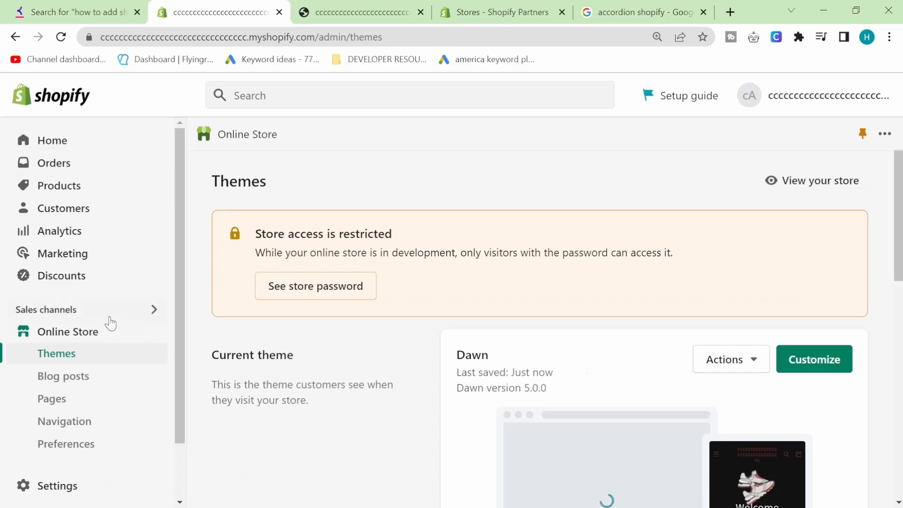
scroll(528, 192, down, 1)
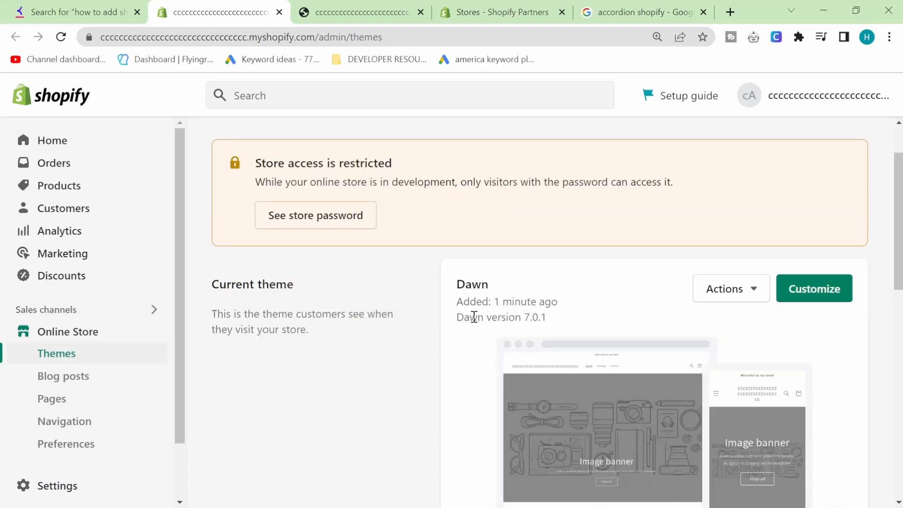
click(67, 277)
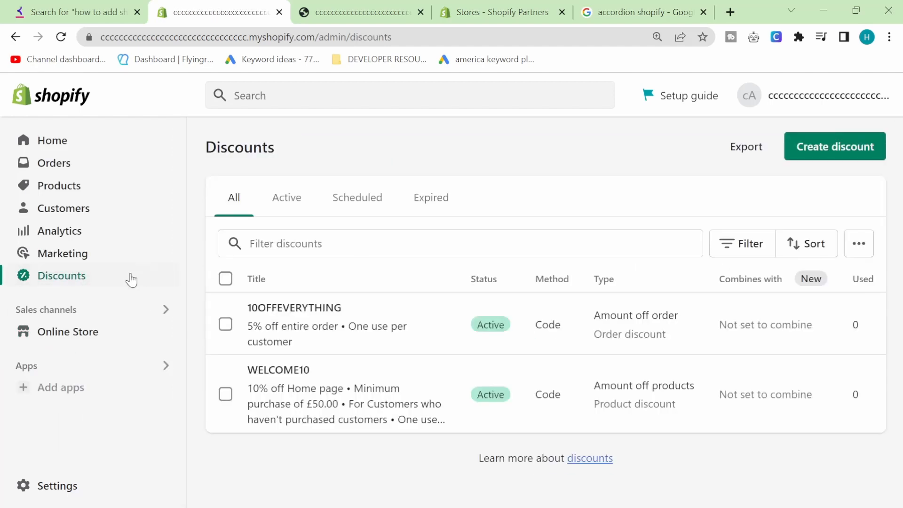
click(314, 13)
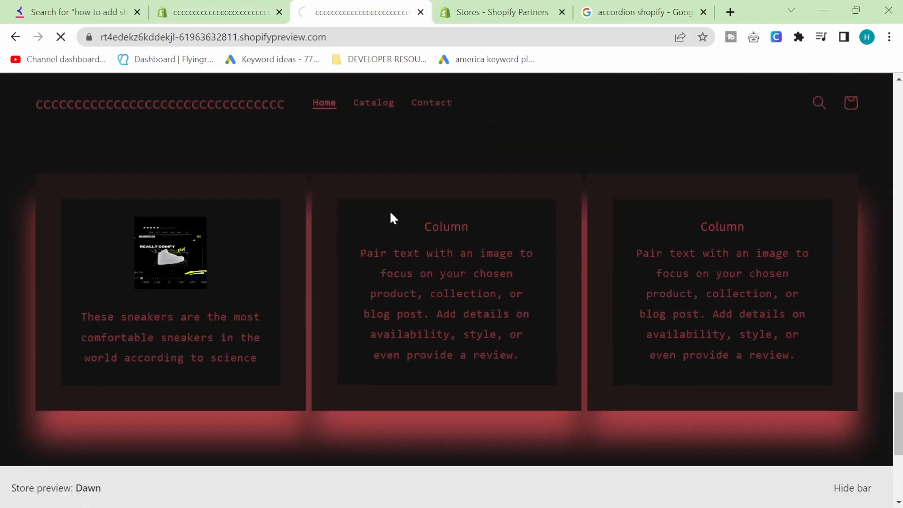
scroll(369, 210, up, 10)
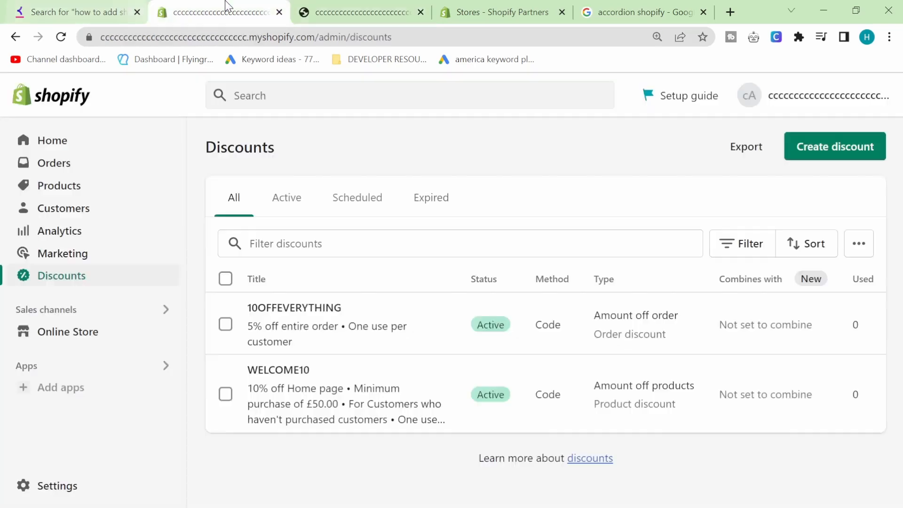
click(216, 12)
Start a new Buy X get Y discount.
click(806, 141)
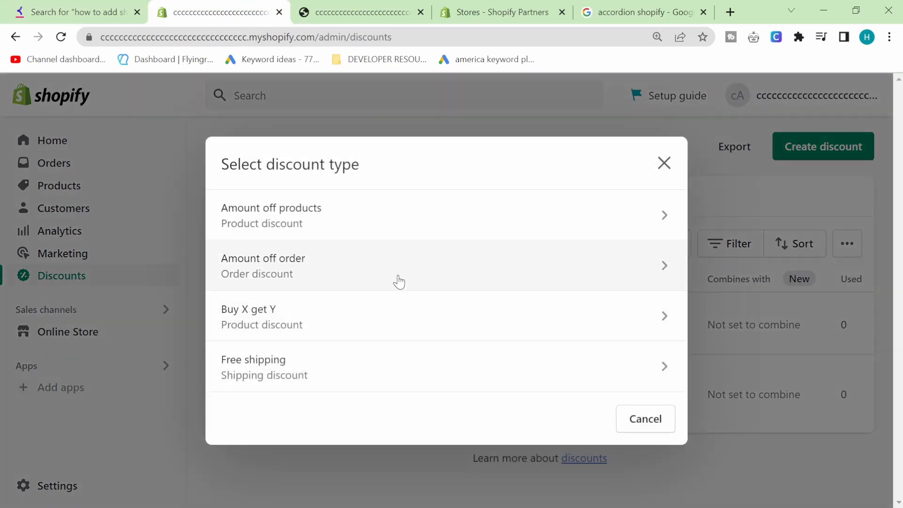
click(391, 315)
scroll(471, 301, down, 1)
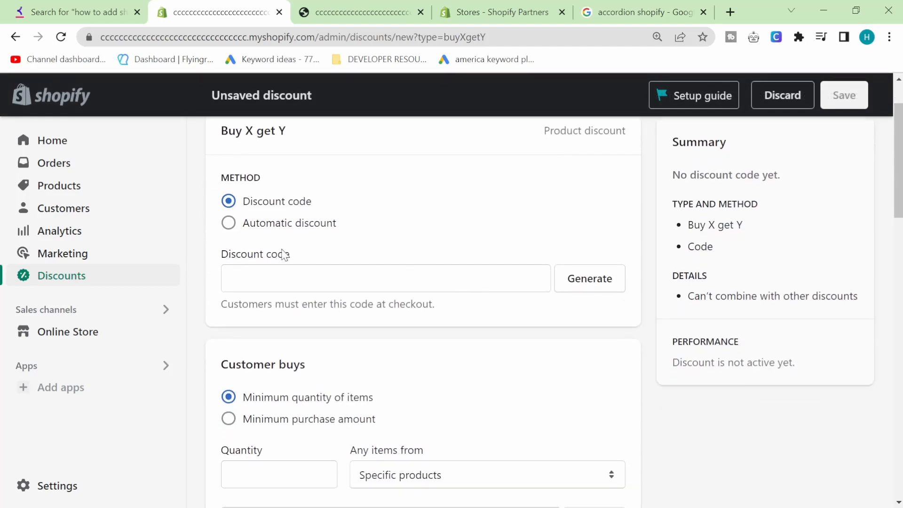
scroll(326, 308, down, 3)
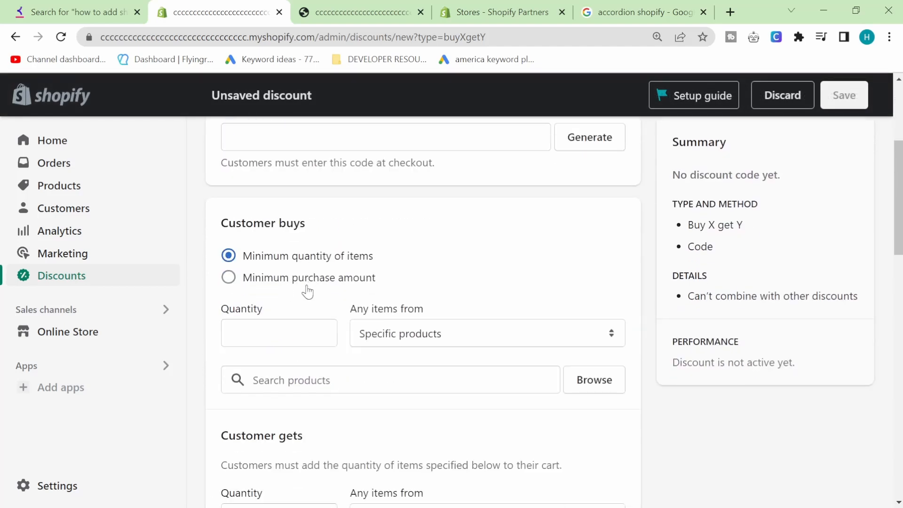
scroll(298, 338, down, 4)
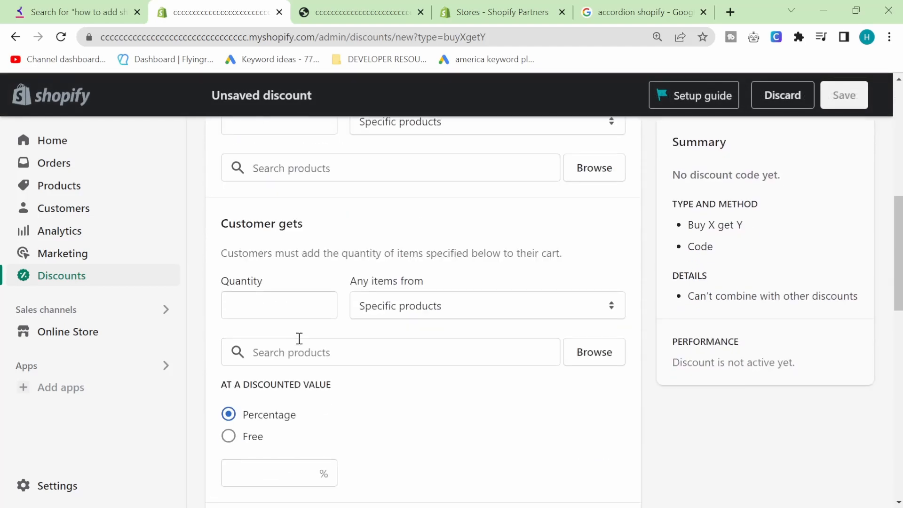
scroll(298, 338, up, 3)
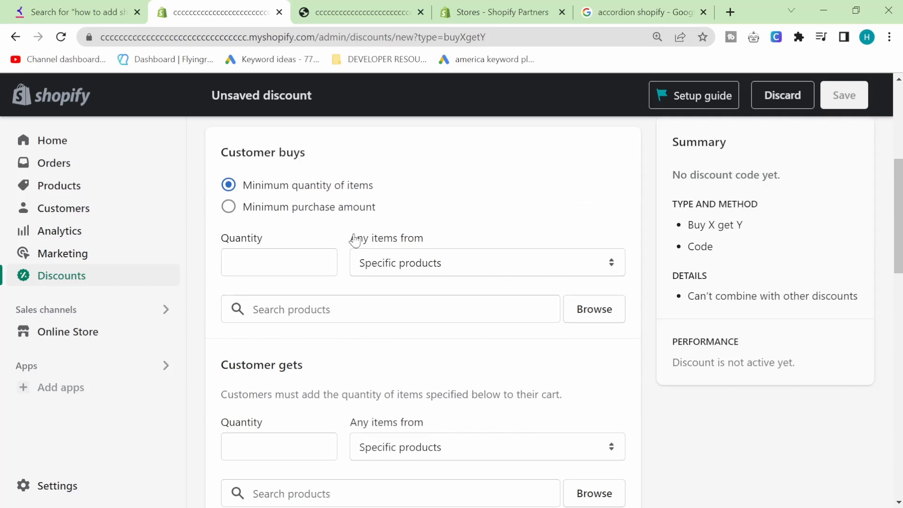
Require customers to buy 1 Example Pants.
click(278, 269)
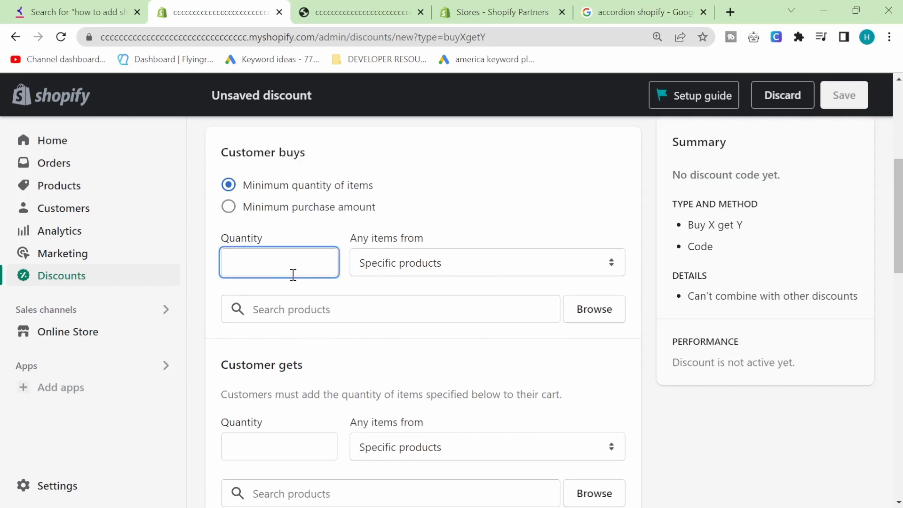
text(1)
key(Tab)
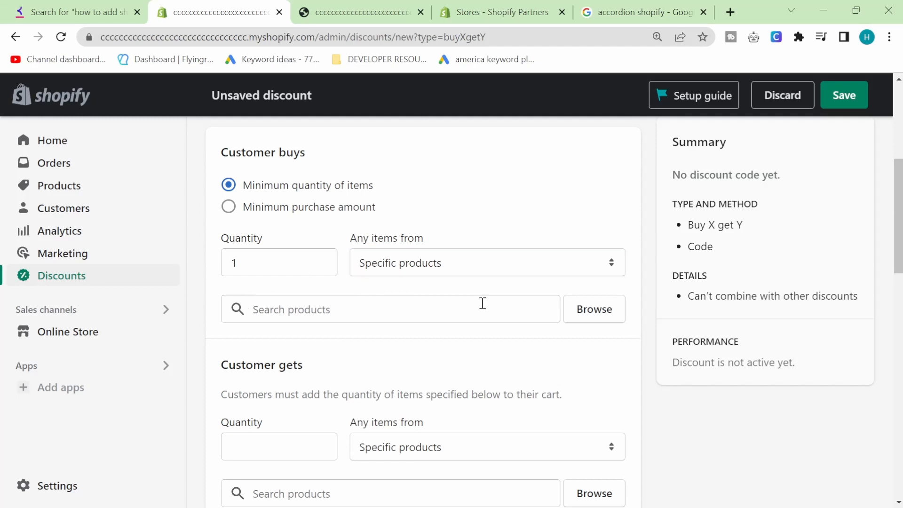
click(594, 314)
scroll(308, 331, down, 2)
scroll(308, 332, down, 2)
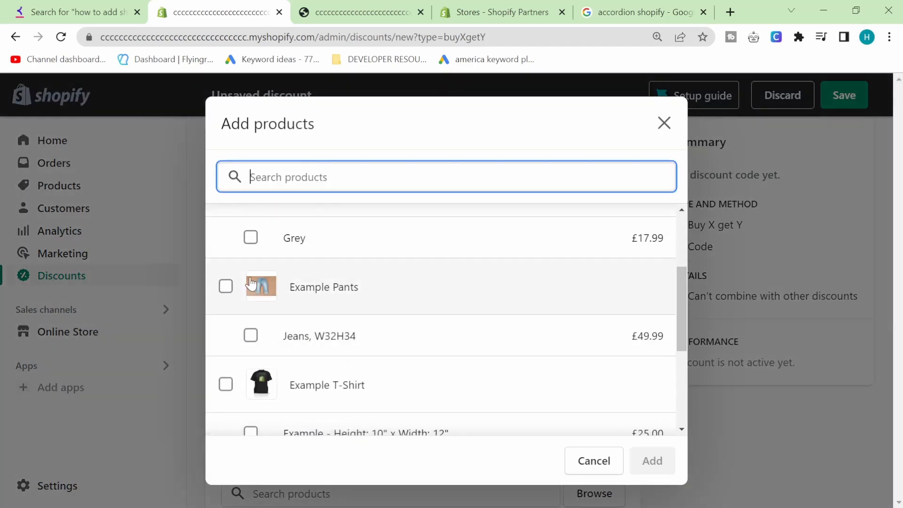
click(226, 286)
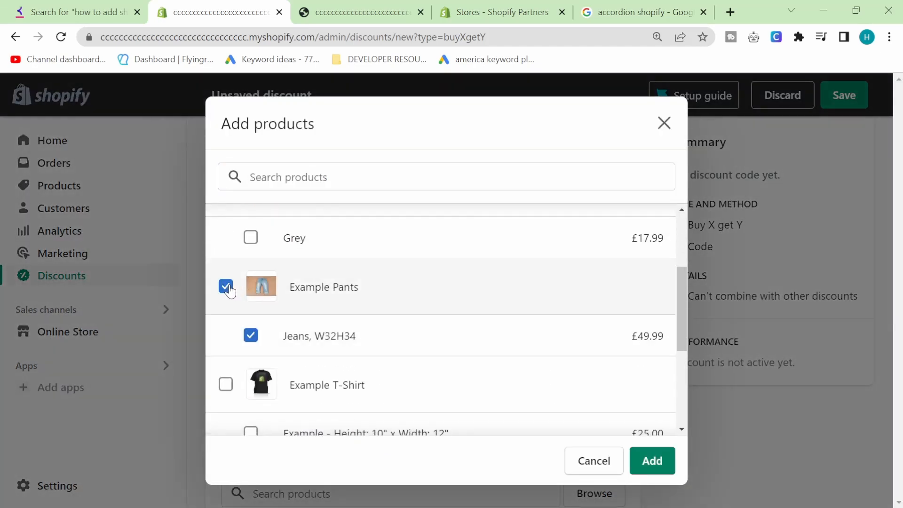
click(651, 462)
scroll(382, 353, down, 3)
Have customers get 1 Example T-Shirt.
click(263, 362)
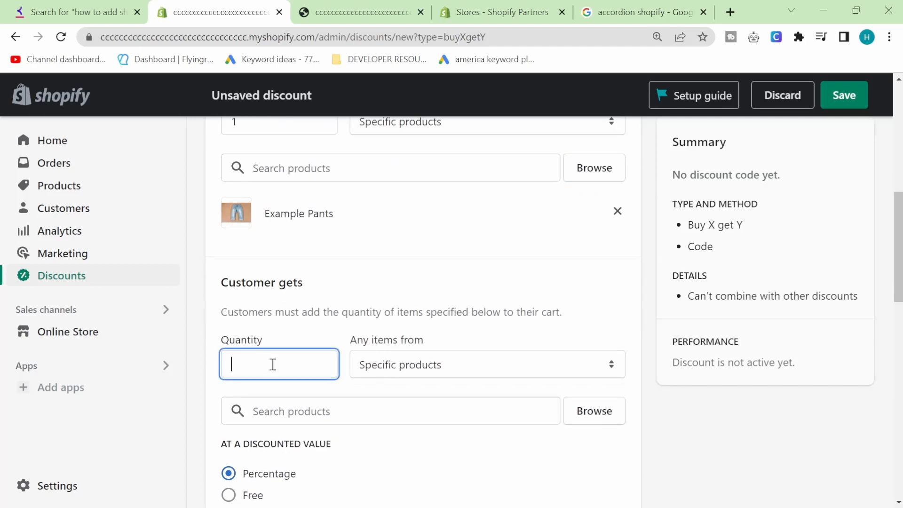
text(1)
click(446, 368)
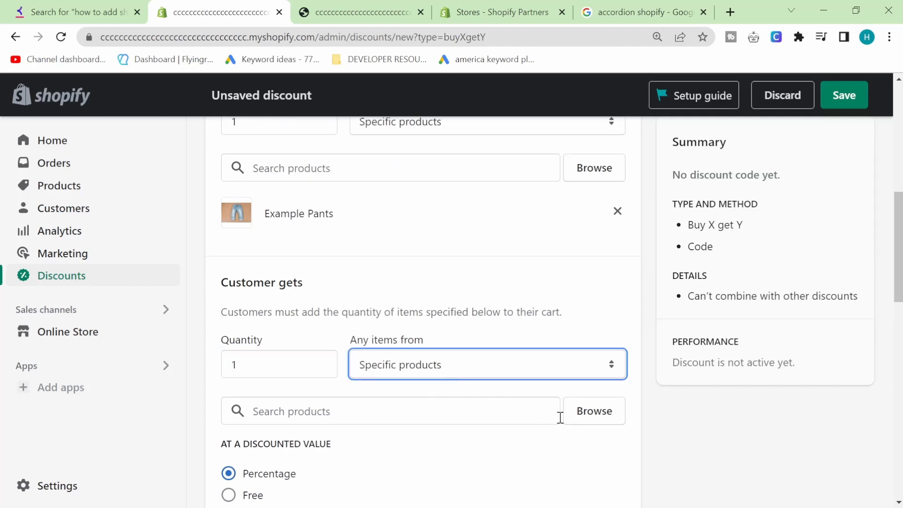
click(580, 420)
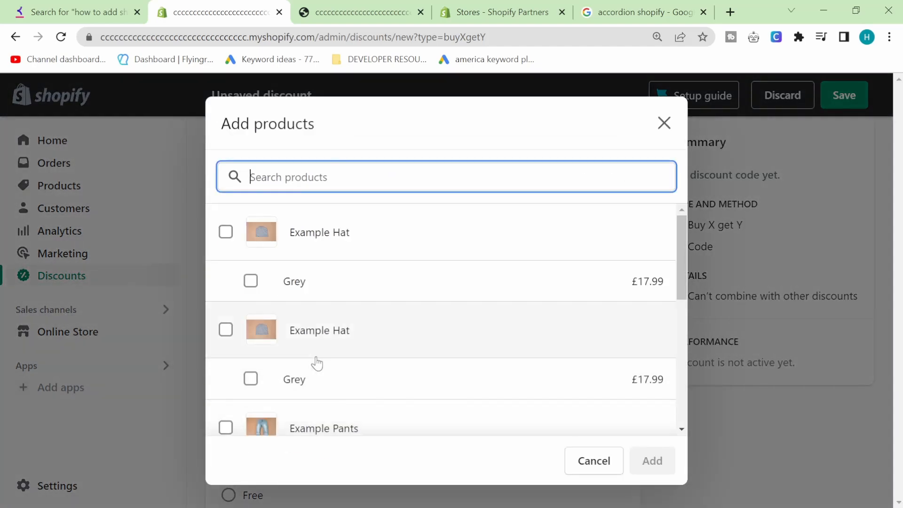
scroll(311, 333, down, 3)
click(320, 381)
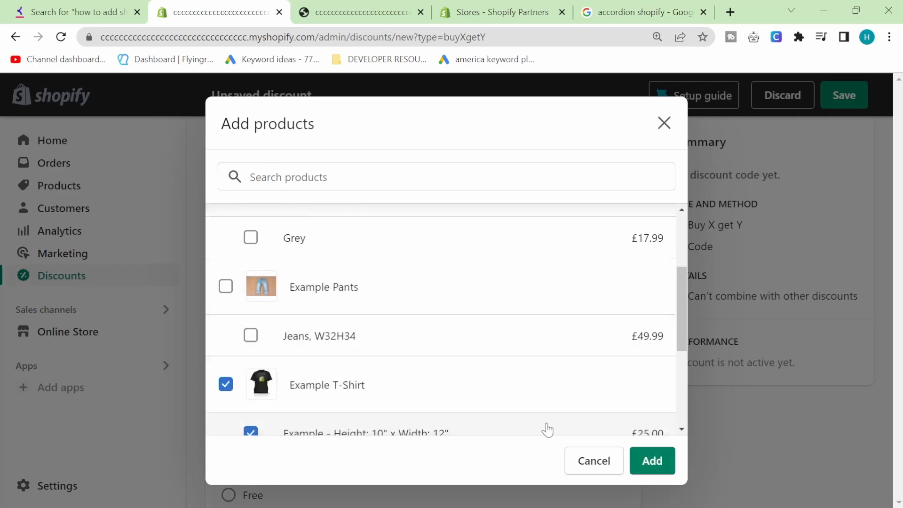
click(651, 461)
scroll(536, 397, down, 1)
scroll(536, 398, up, 2)
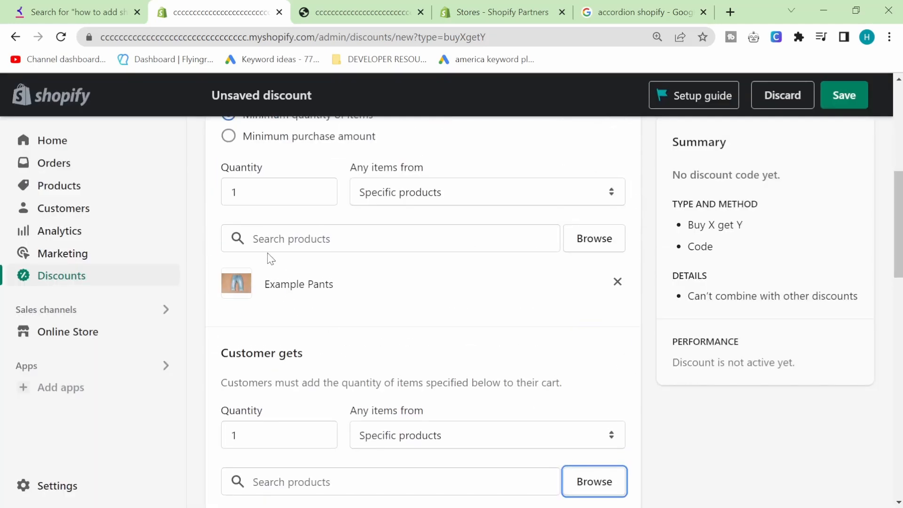
scroll(330, 355, down, 3)
scroll(440, 365, up, 6)
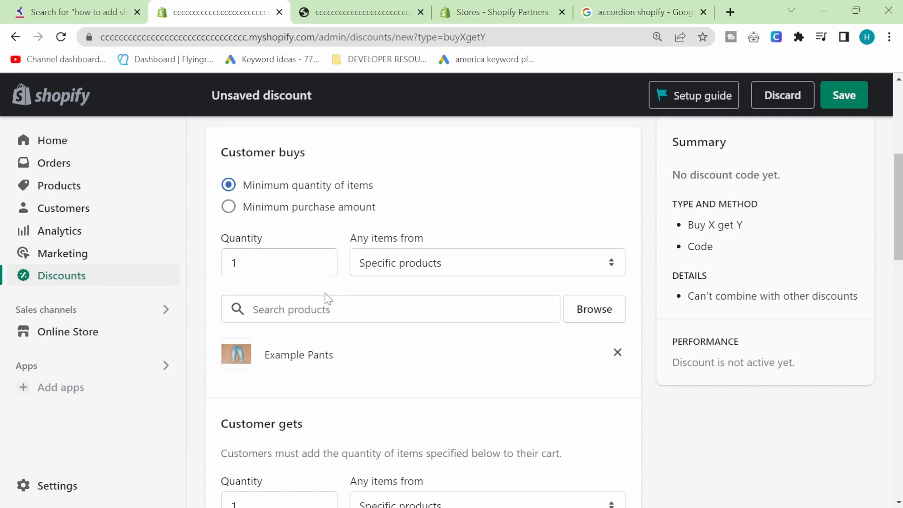
scroll(335, 316, up, 4)
Enter the discount code BUY1GET1FREE.
click(303, 361)
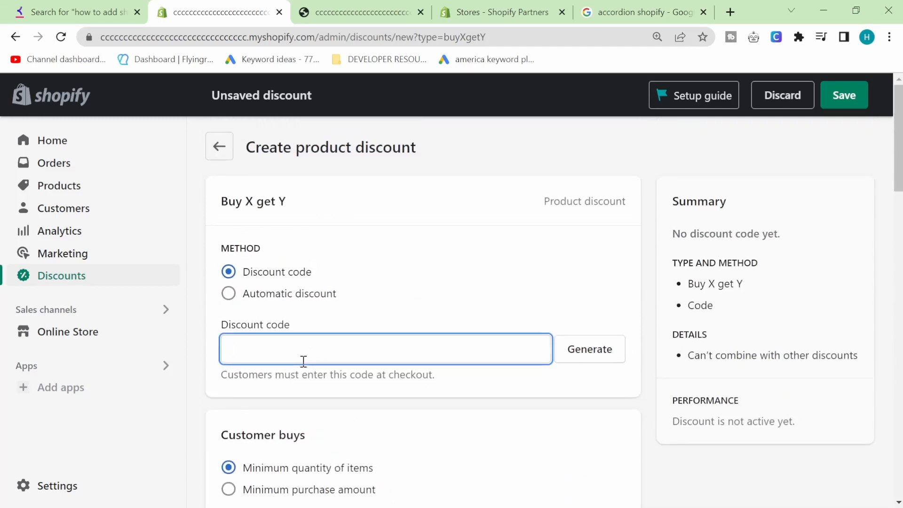
text(BUY1GET1FREE)
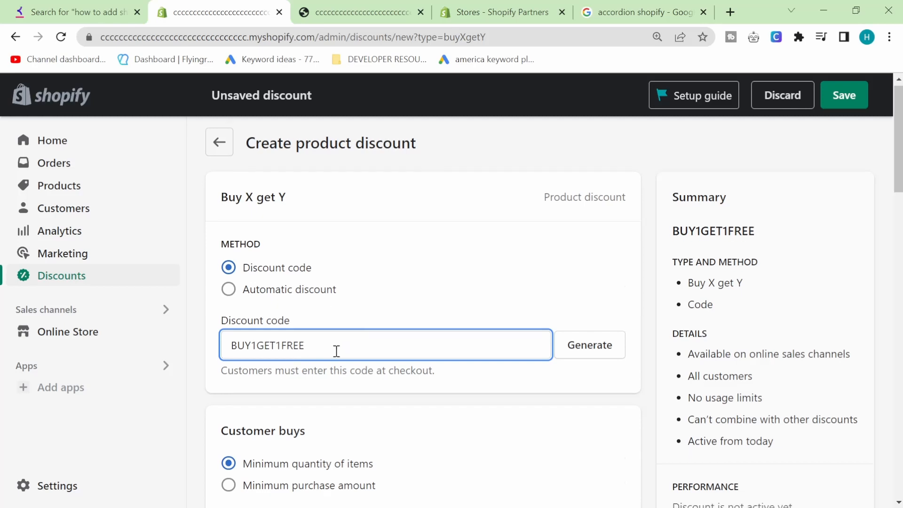
scroll(336, 353, down, 15)
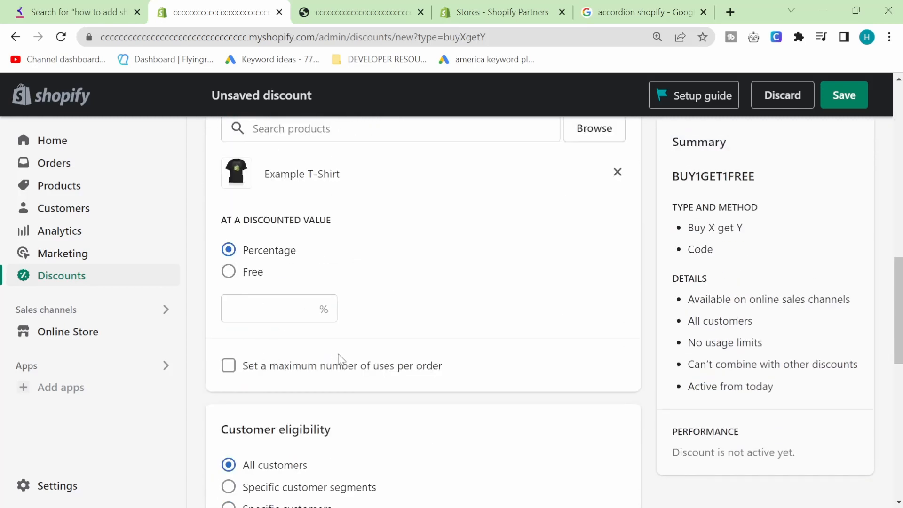
scroll(308, 283, up, 1)
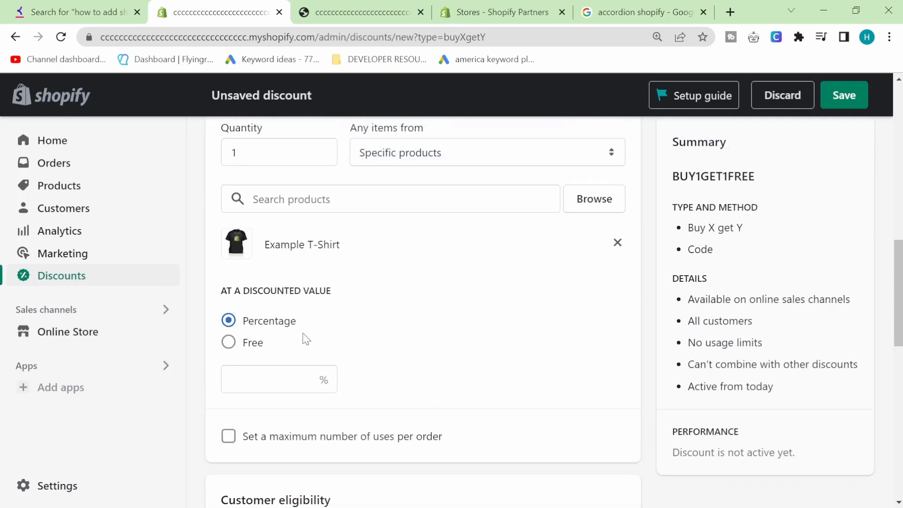
scroll(282, 430, up, 3)
scroll(268, 377, down, 3)
Make the Example T-Shirt reward completely free.
click(254, 340)
scroll(385, 378, down, 3)
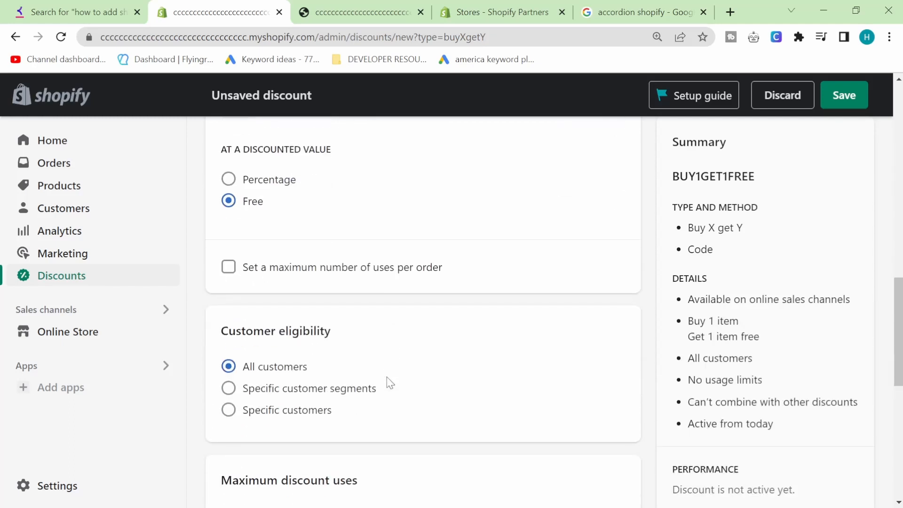
scroll(386, 377, down, 3)
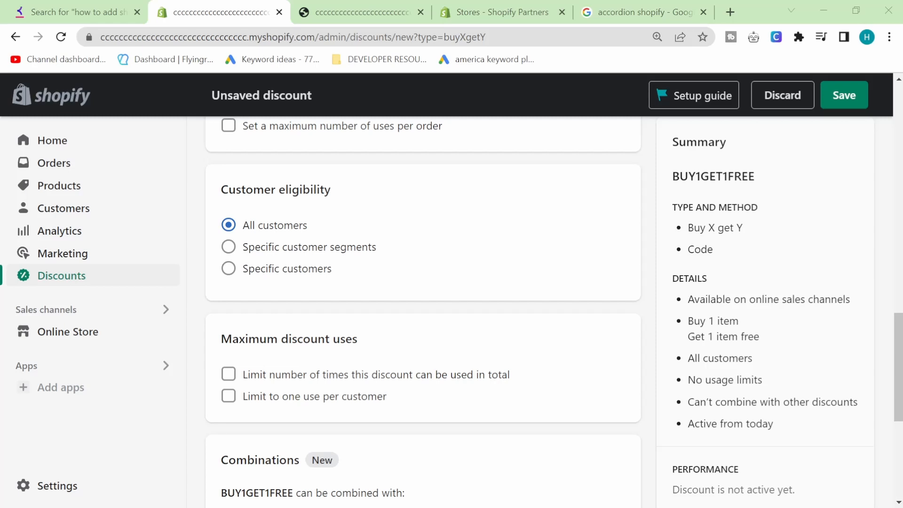
click(468, 282)
scroll(476, 333, down, 3)
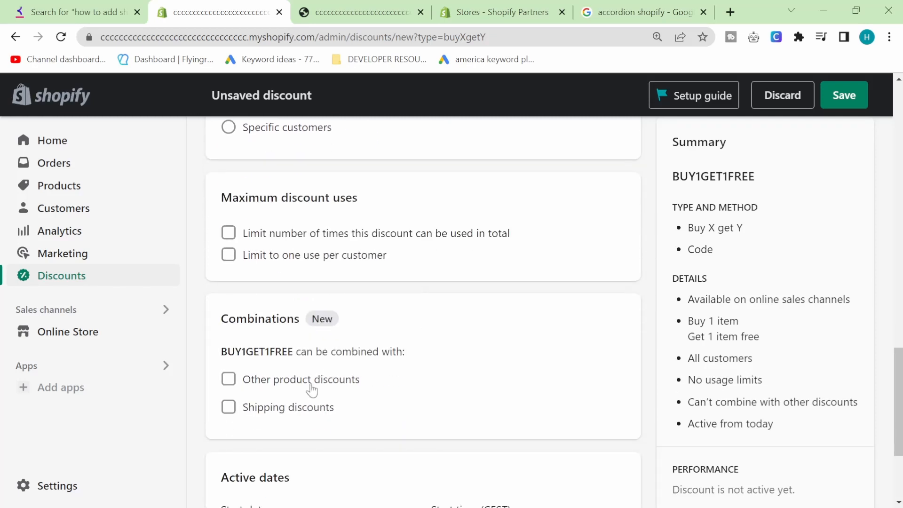
scroll(308, 390, down, 3)
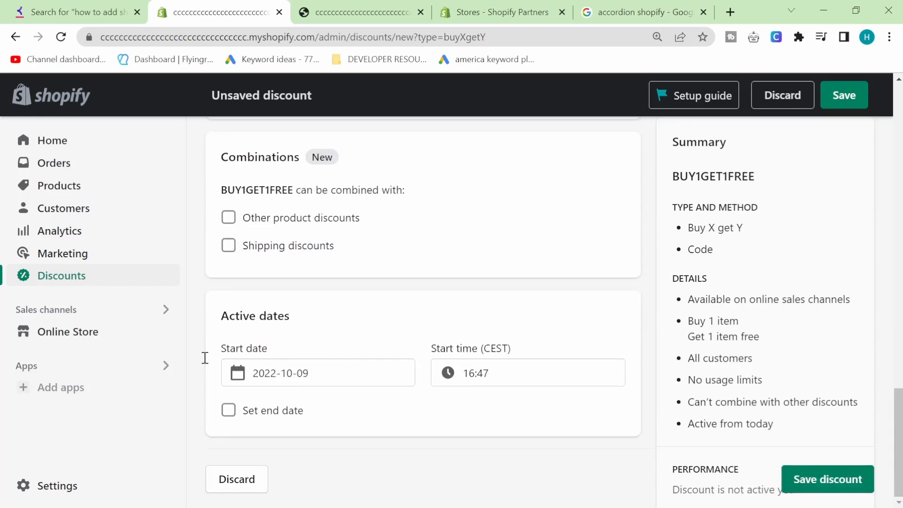
Save BUY1GET1FREE, go back to the Discounts list, and start another discount.
click(845, 488)
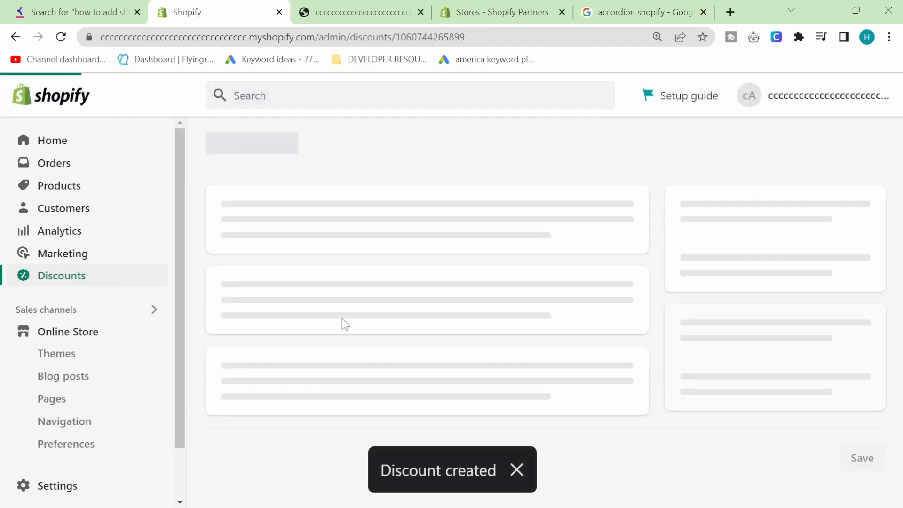
scroll(379, 333, down, 1)
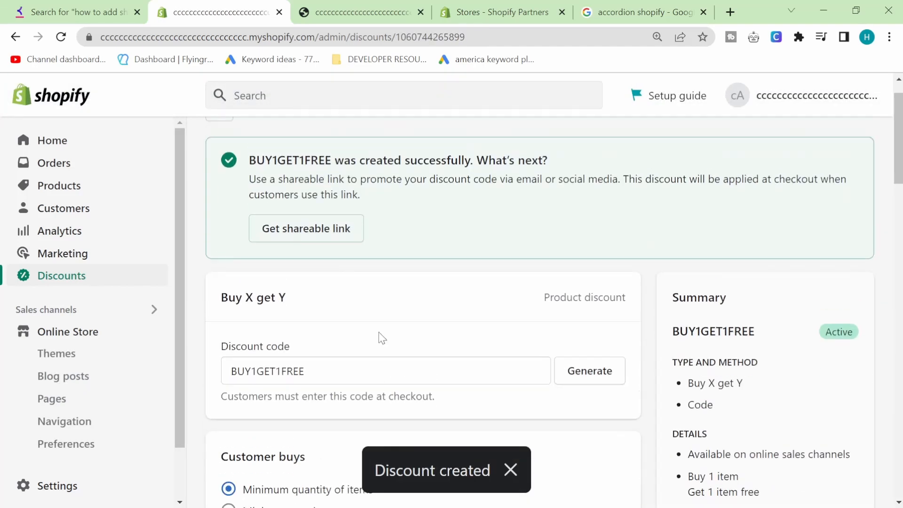
scroll(379, 332, up, 1)
click(220, 147)
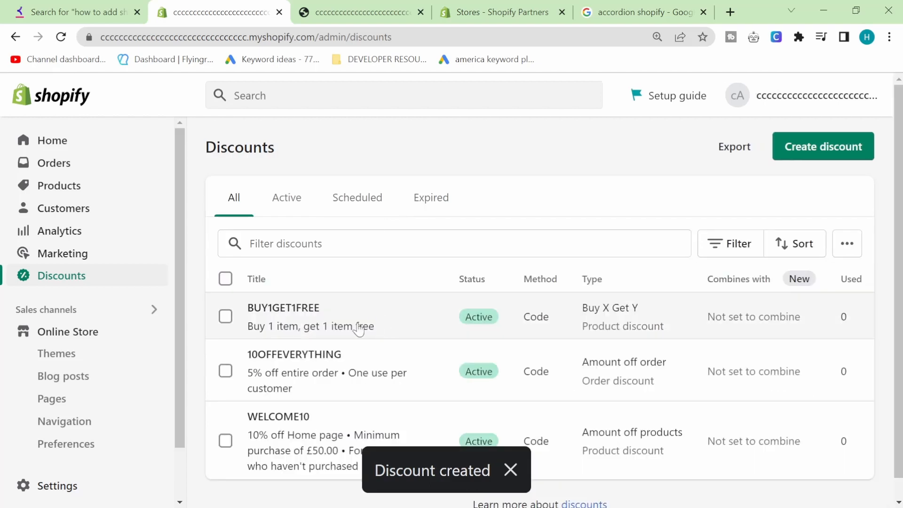
click(782, 155)
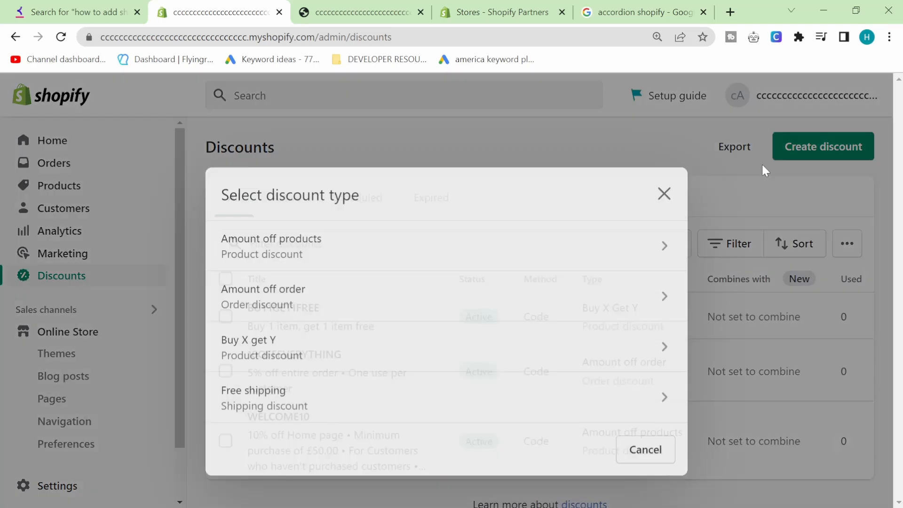
Choose the Free shipping discount type.
click(268, 372)
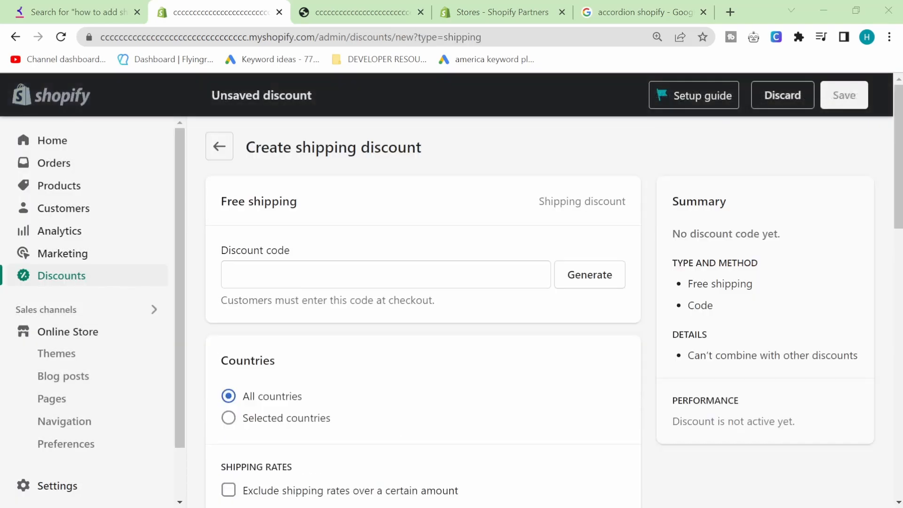
scroll(418, 327, down, 1)
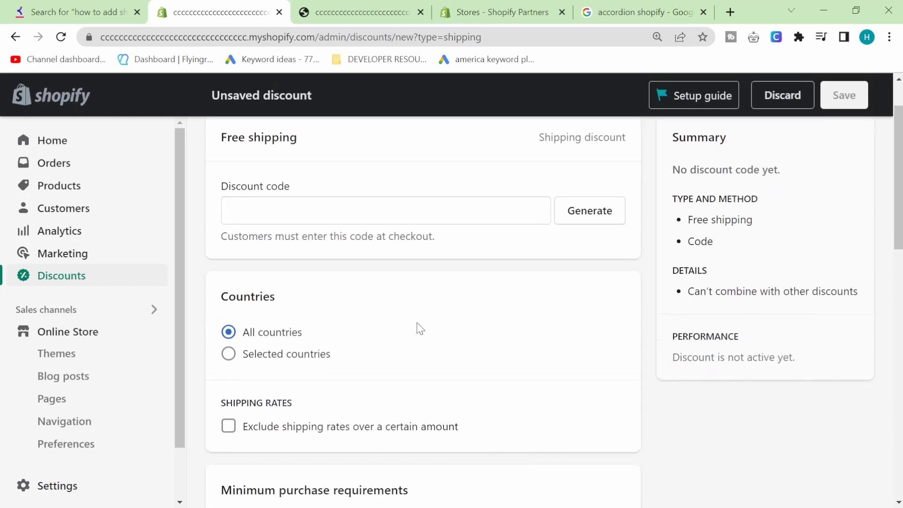
scroll(344, 407, down, 1)
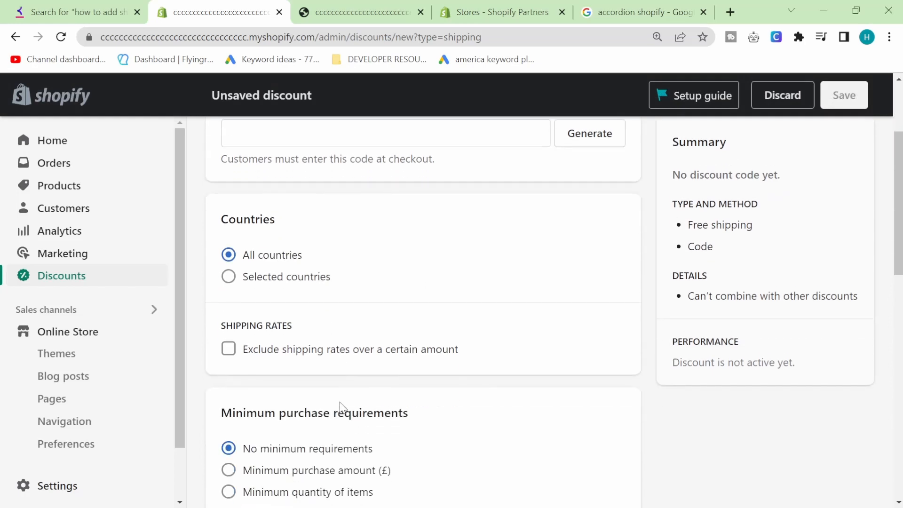
scroll(341, 407, down, 1)
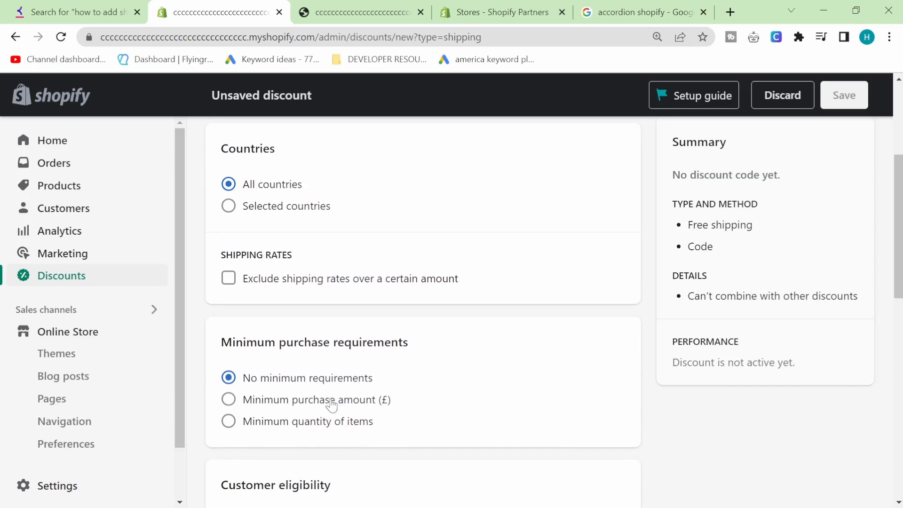
Require a minimum purchase amount of £200.00.
click(329, 400)
click(286, 428)
text(200)
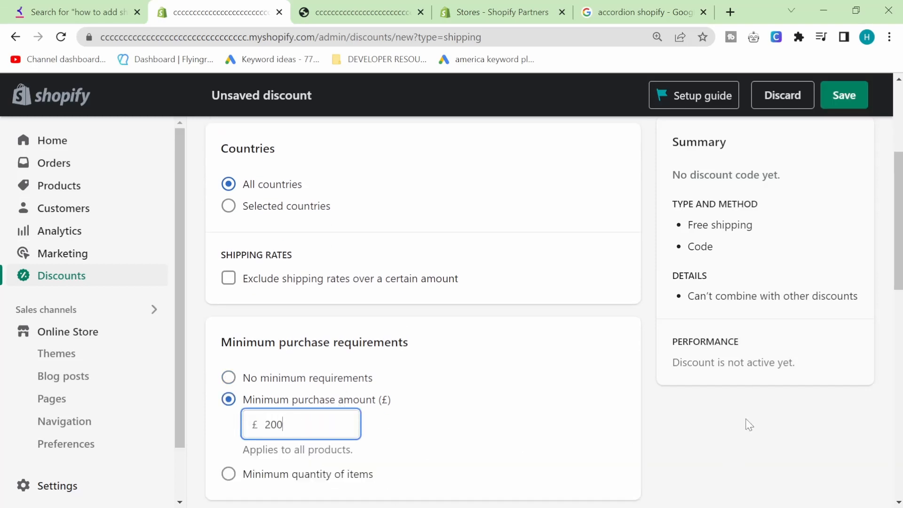
click(750, 425)
scroll(491, 418, down, 1)
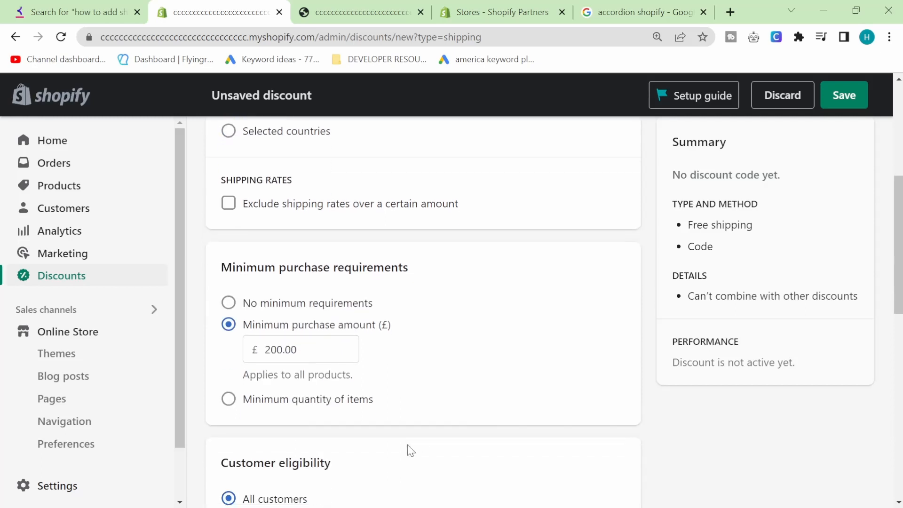
scroll(409, 451, down, 3)
scroll(407, 448, down, 4)
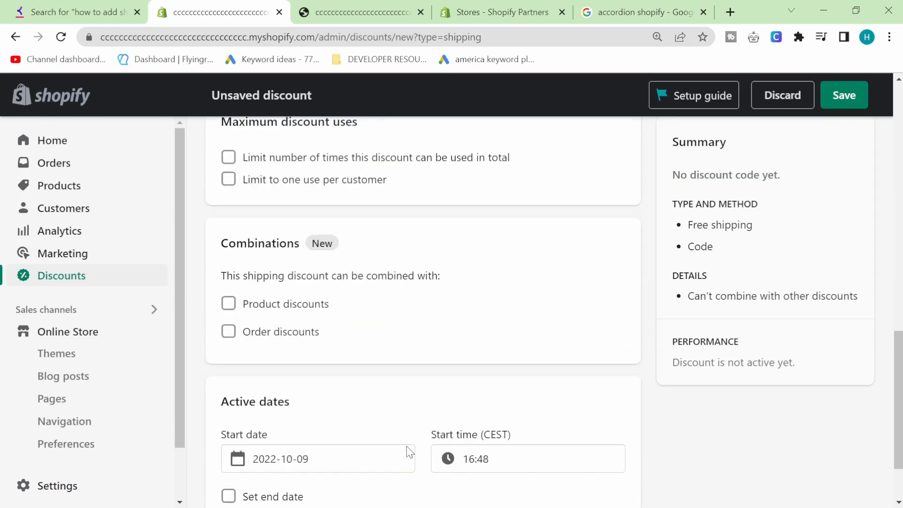
scroll(406, 450, down, 2)
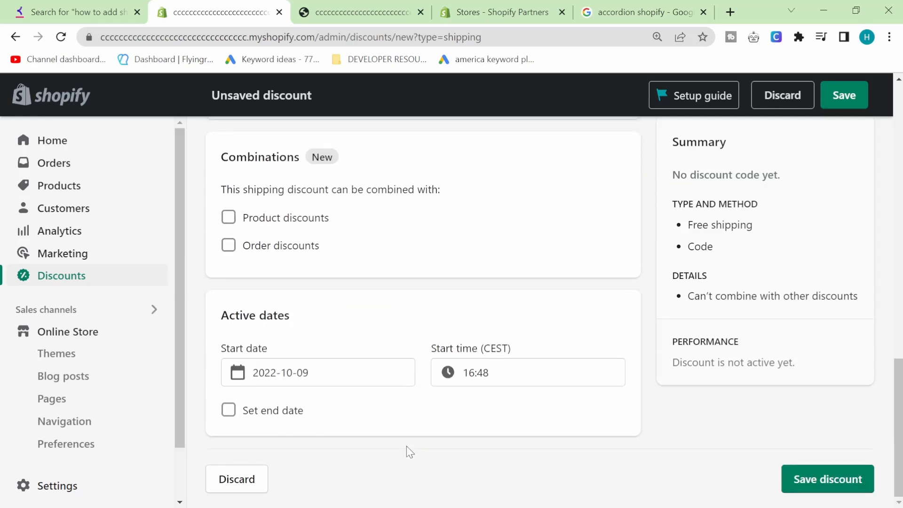
scroll(548, 374, up, 10)
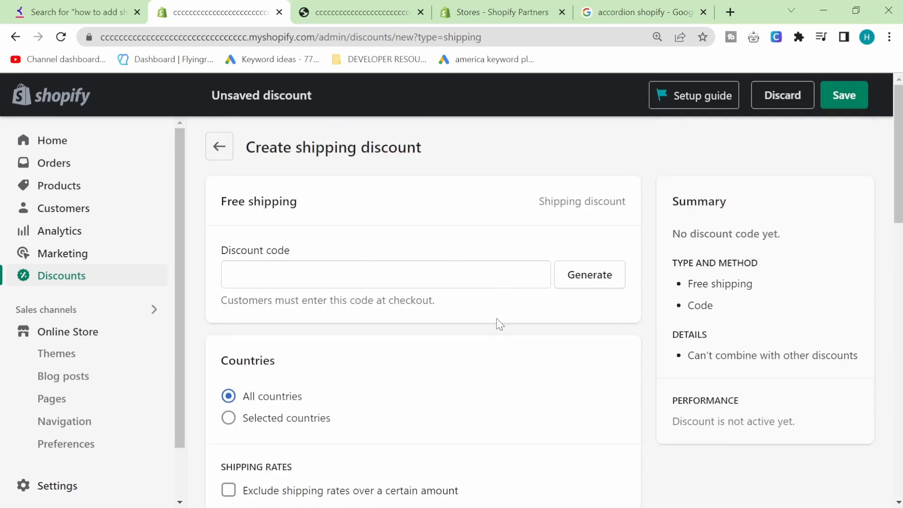
Try saving the free shipping discount, then generate a random code.
click(828, 99)
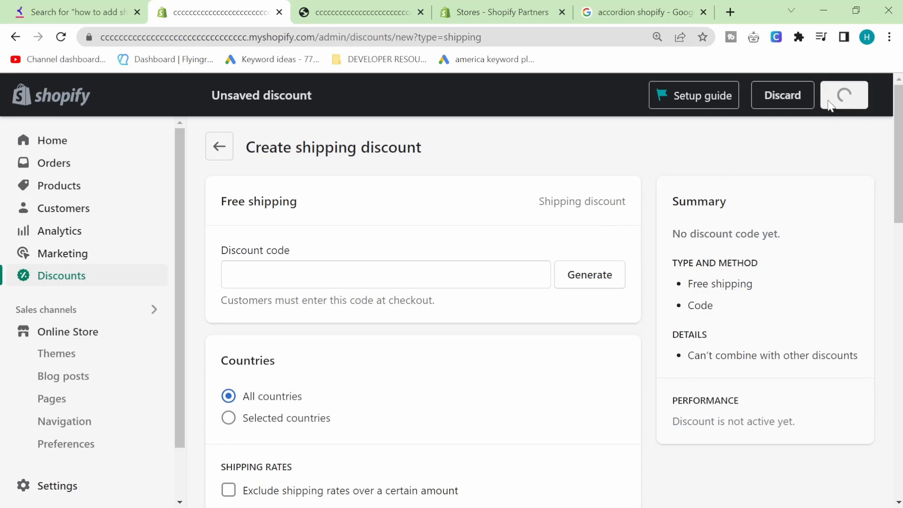
scroll(480, 307, down, 7)
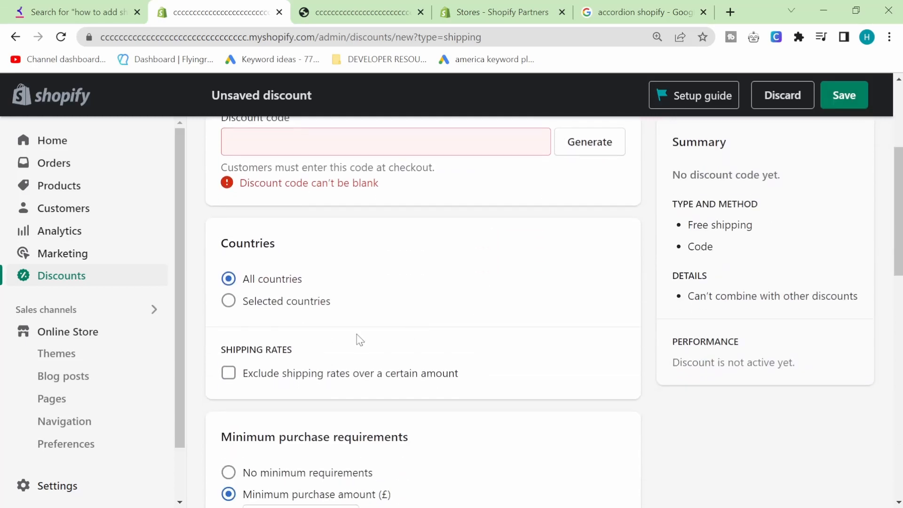
scroll(376, 337, up, 7)
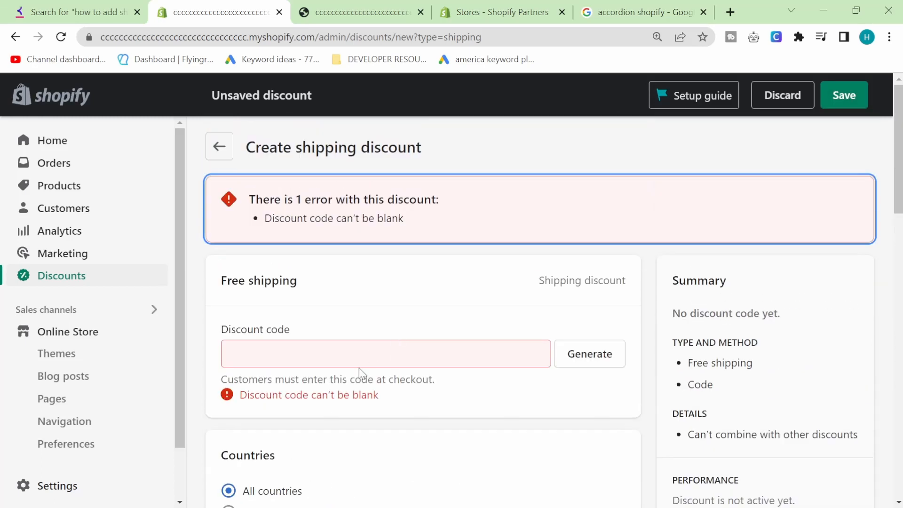
click(578, 348)
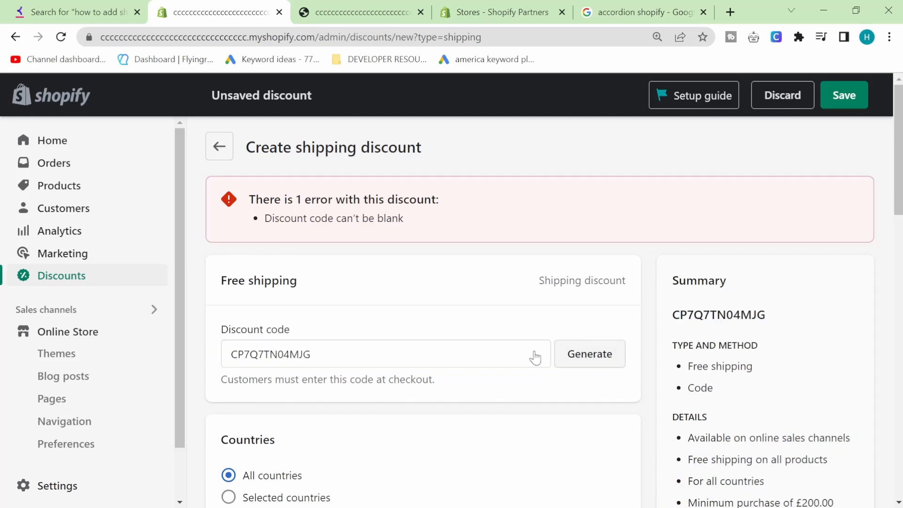
scroll(508, 362, down, 6)
scroll(484, 366, down, 1)
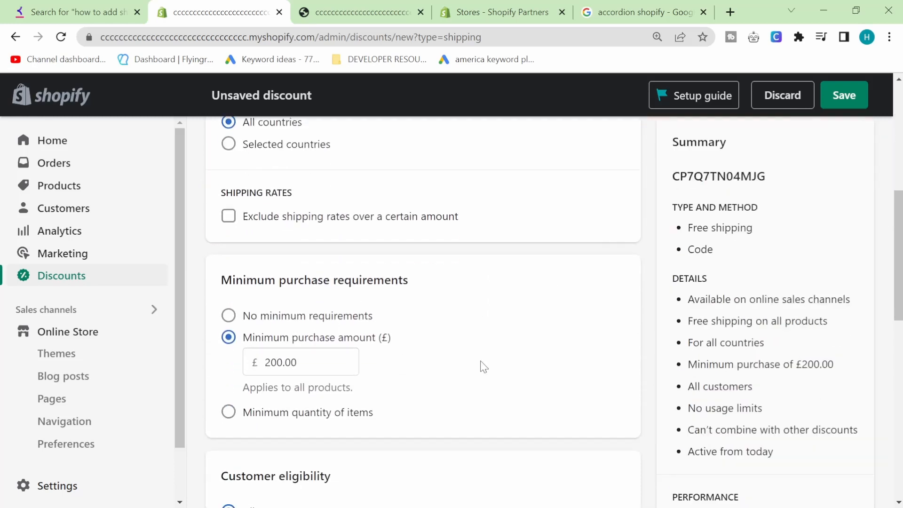
scroll(483, 366, up, 3)
Replace the generated code with FREESHIPPING.
double_click(430, 137)
key(BackSpace)
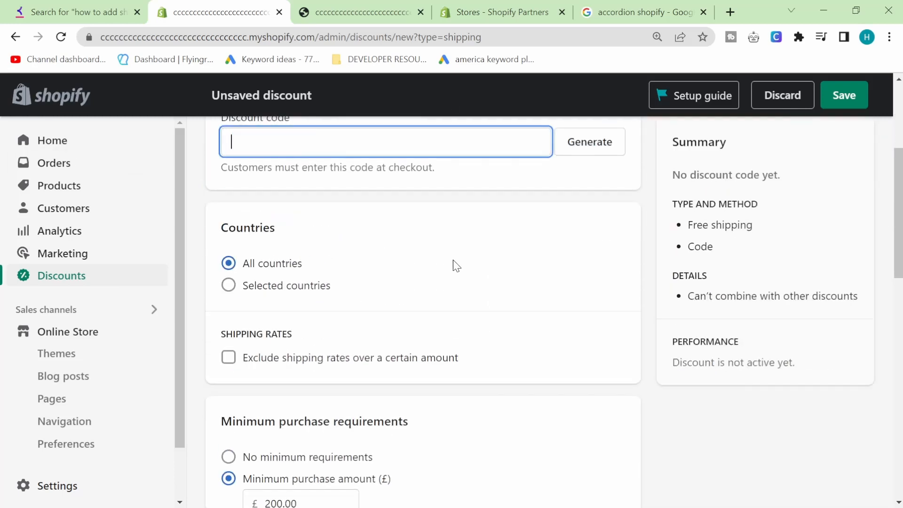
text(FREESHIPPING)
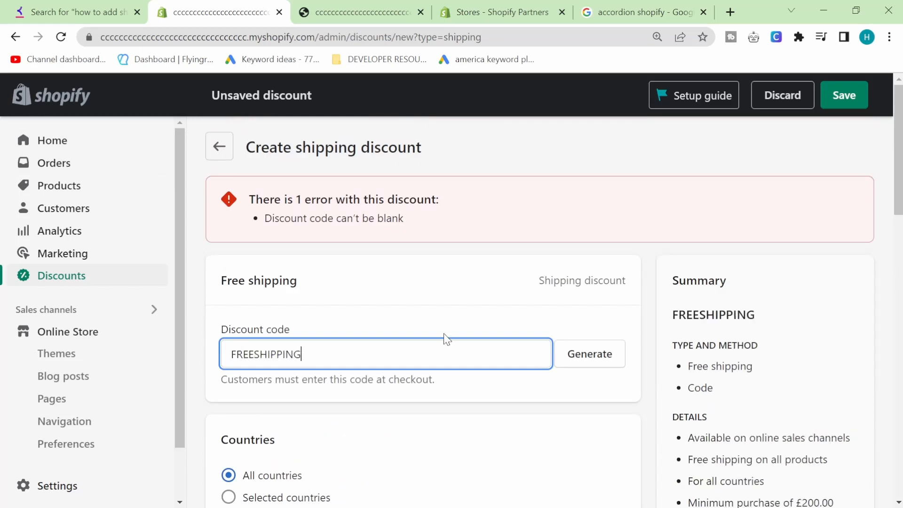
scroll(443, 337, down, 2)
scroll(443, 337, down, 9)
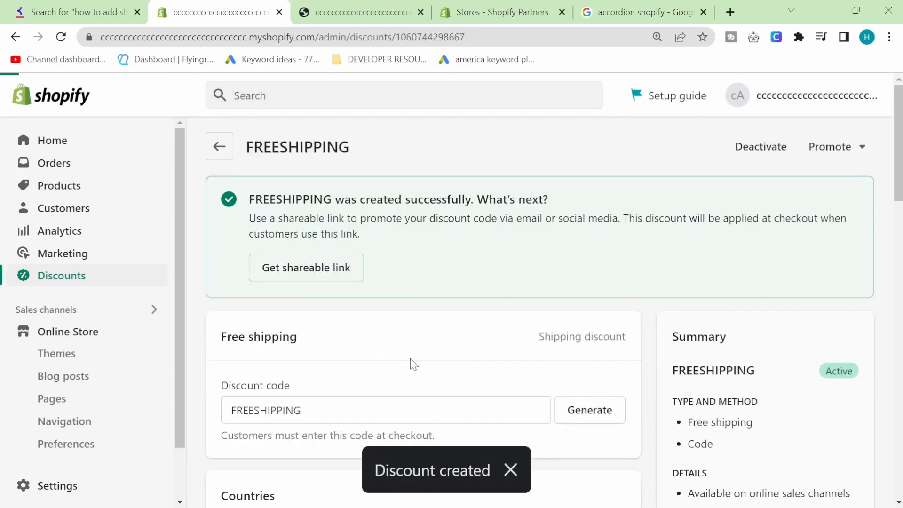
scroll(412, 364, down, 1)
Return to Discounts and check FREESHIPPING, BUY1GET1FREE, 10OFFEVERYTHING and WELCOME10 are active.
scroll(329, 272, up, 1)
click(225, 151)
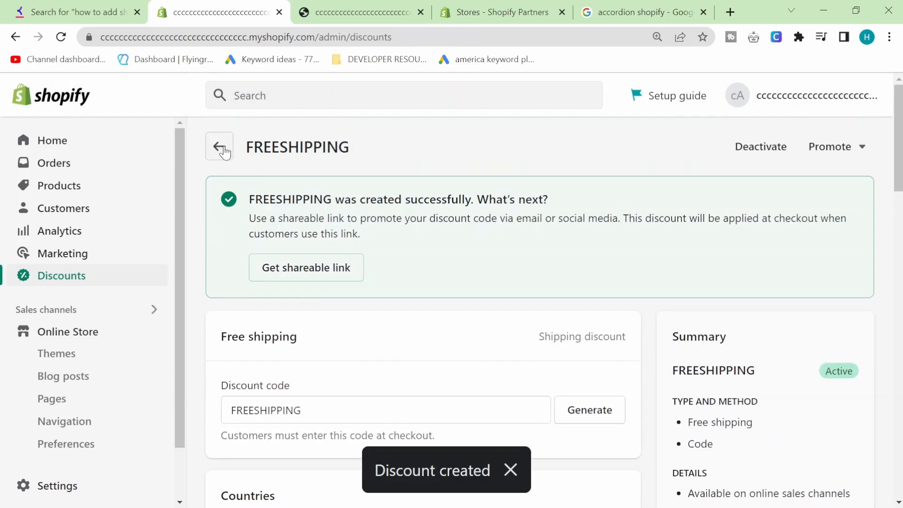
scroll(337, 298, down, 2)
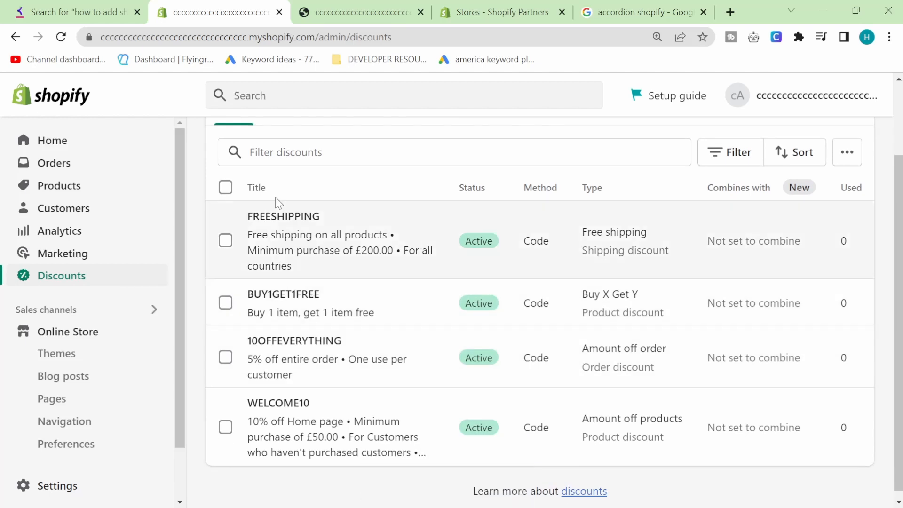
click(346, 212)
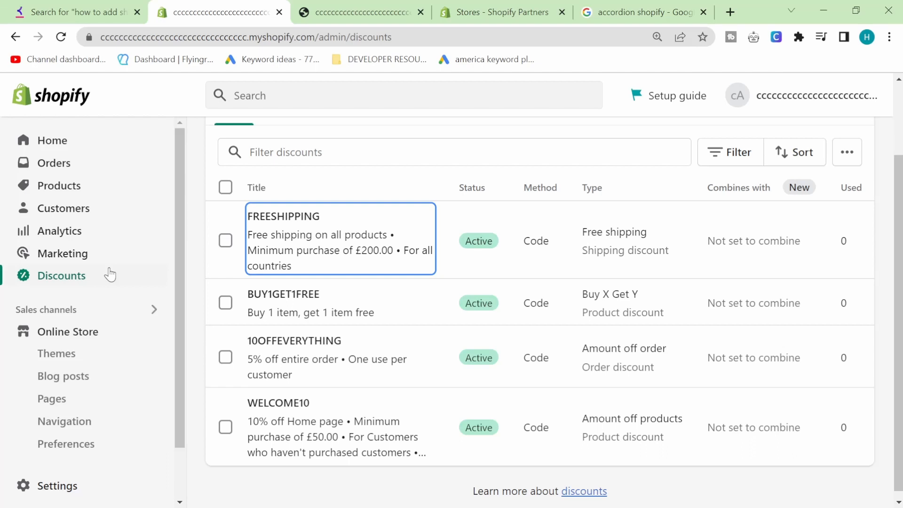
scroll(477, 311, up, 2)
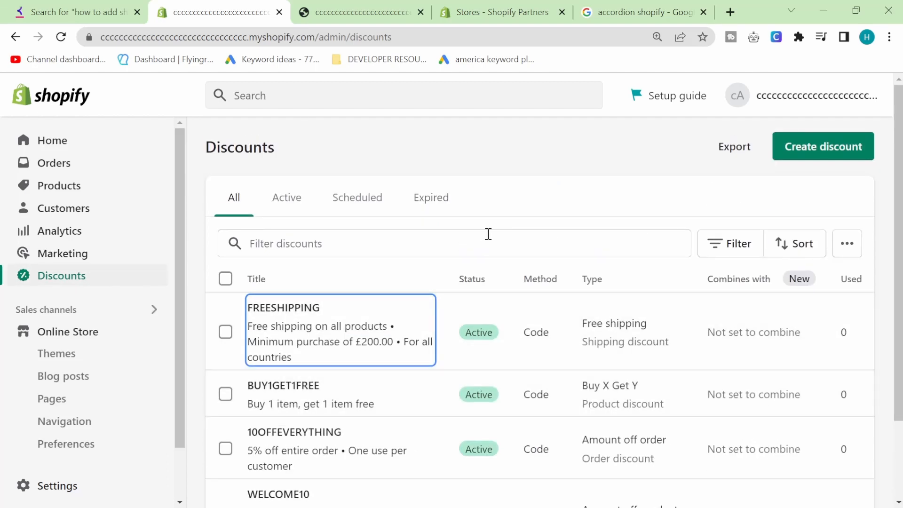
scroll(488, 235, down, 2)
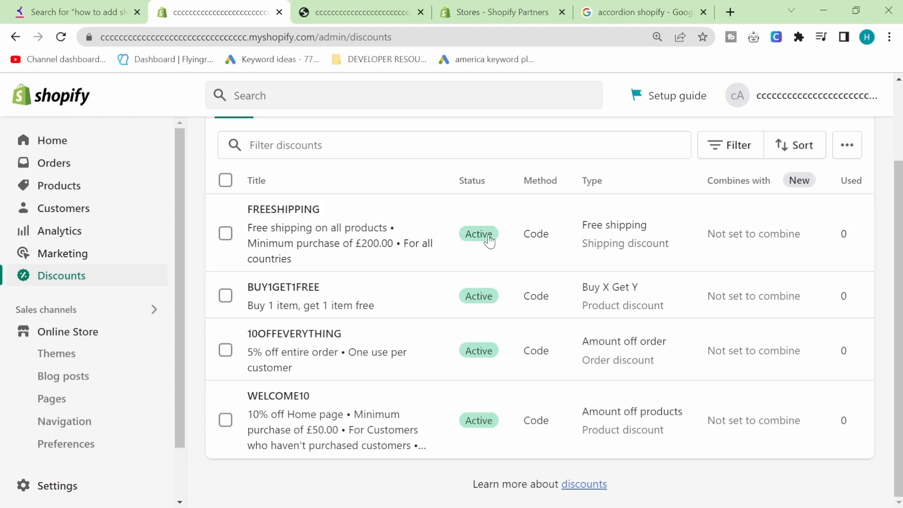
scroll(486, 237, up, 2)
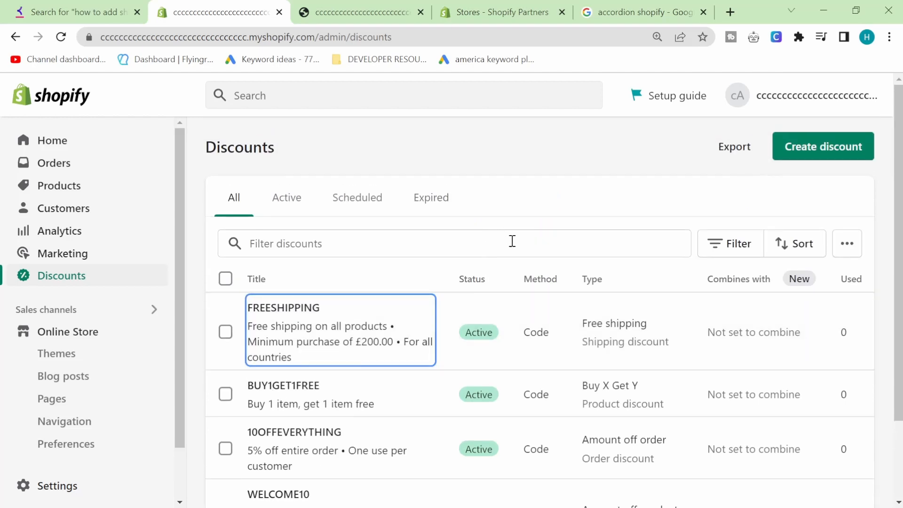
click(486, 188)
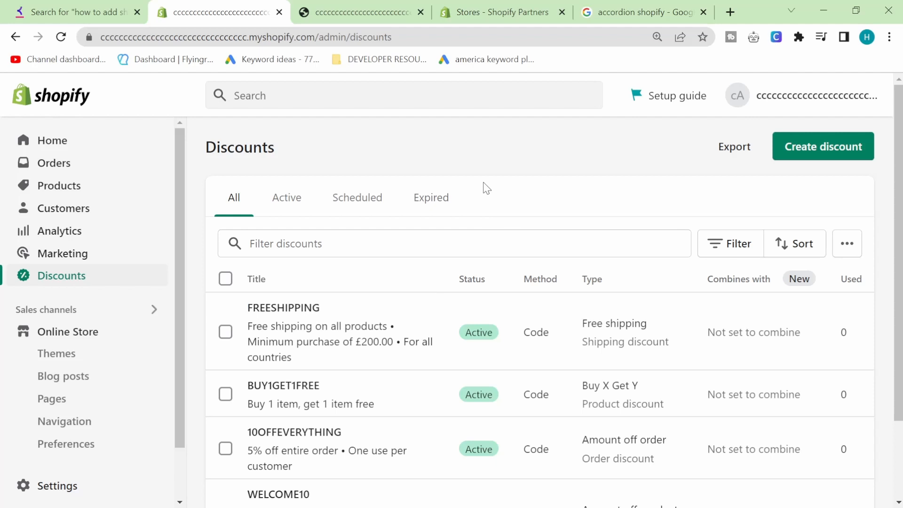